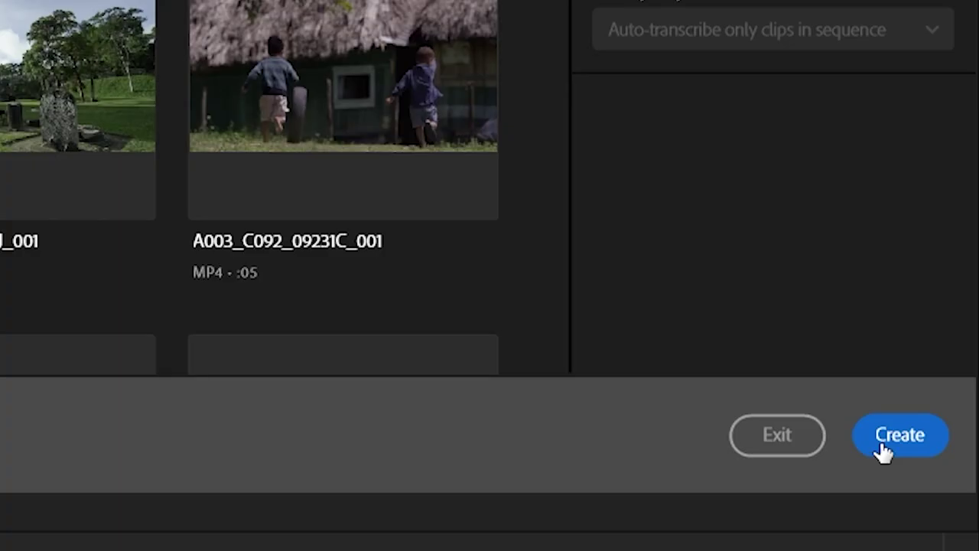
click(881, 447)
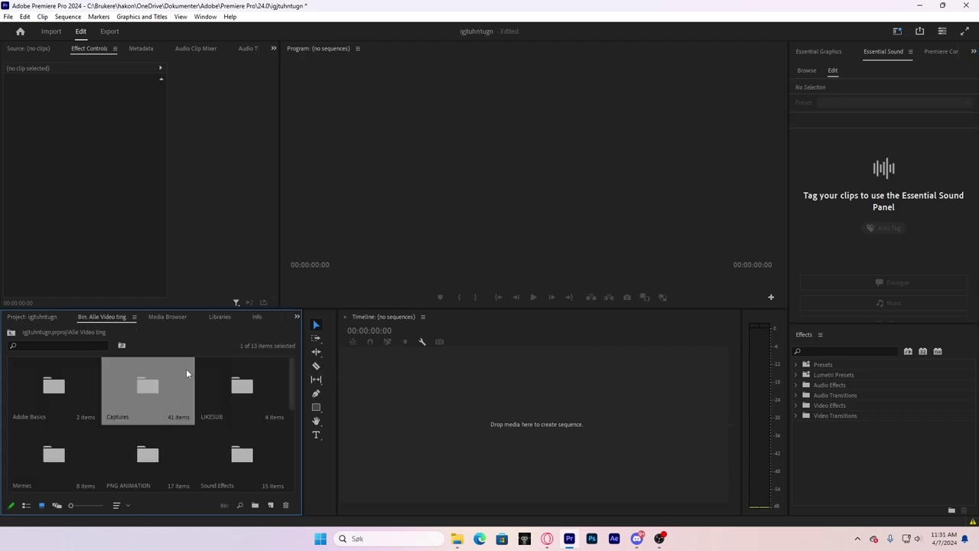
double_click(162, 387)
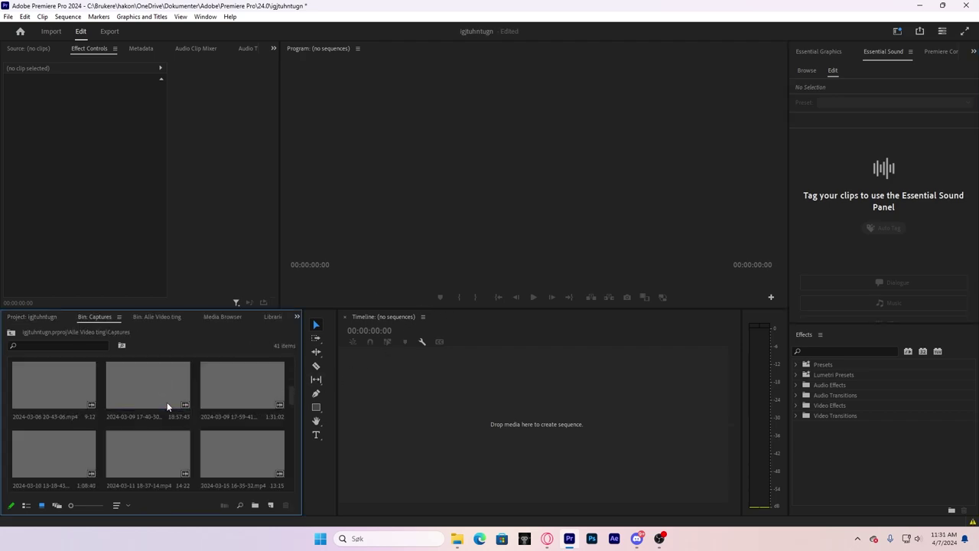
scroll(167, 402, down, 5)
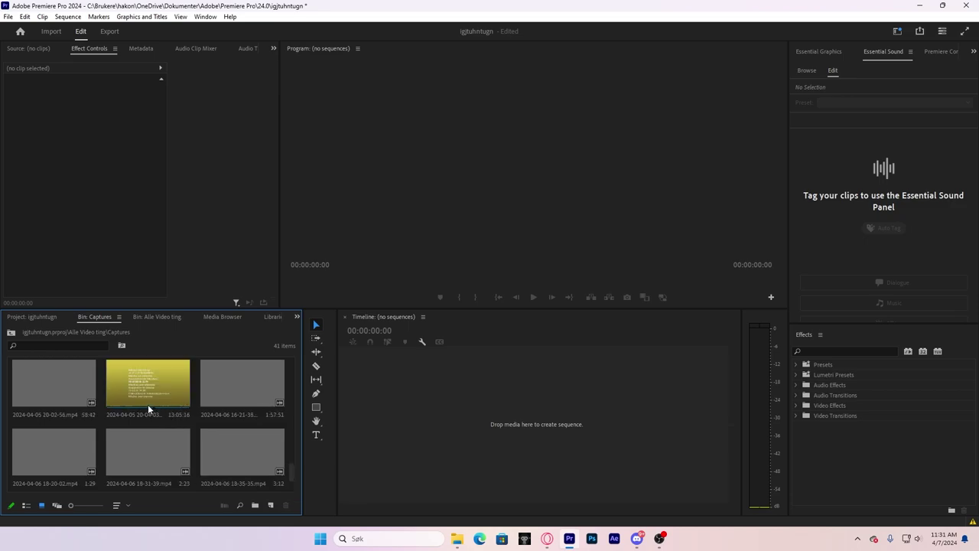
drag(242, 384, 357, 408)
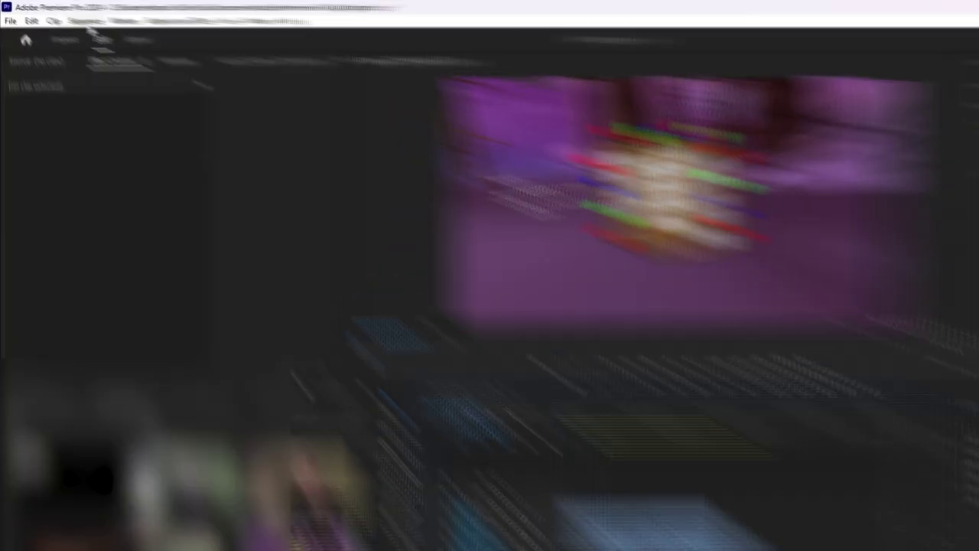
Set the sequence's frame size to 1080 horizontal by 1920 vertical with a 60.00 frames/second timebase
click(71, 19)
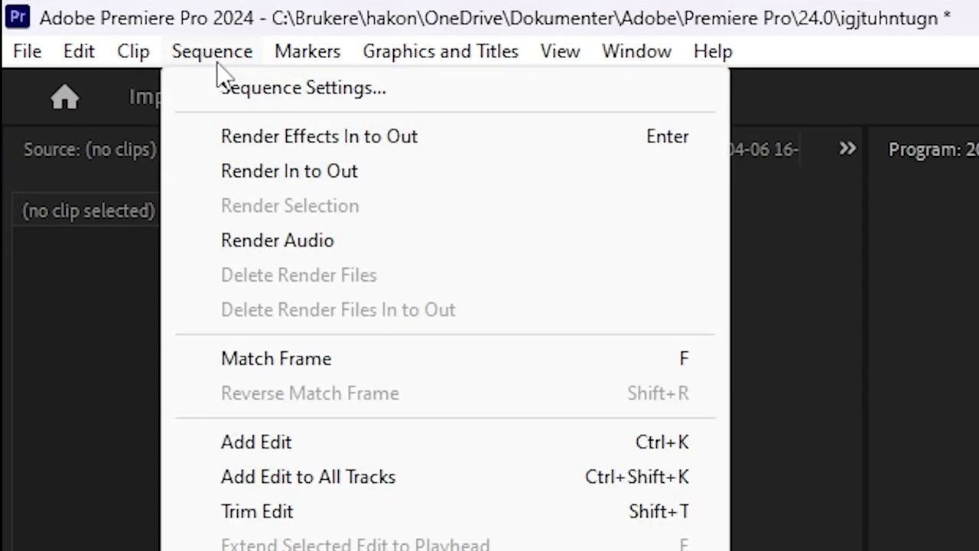
click(95, 29)
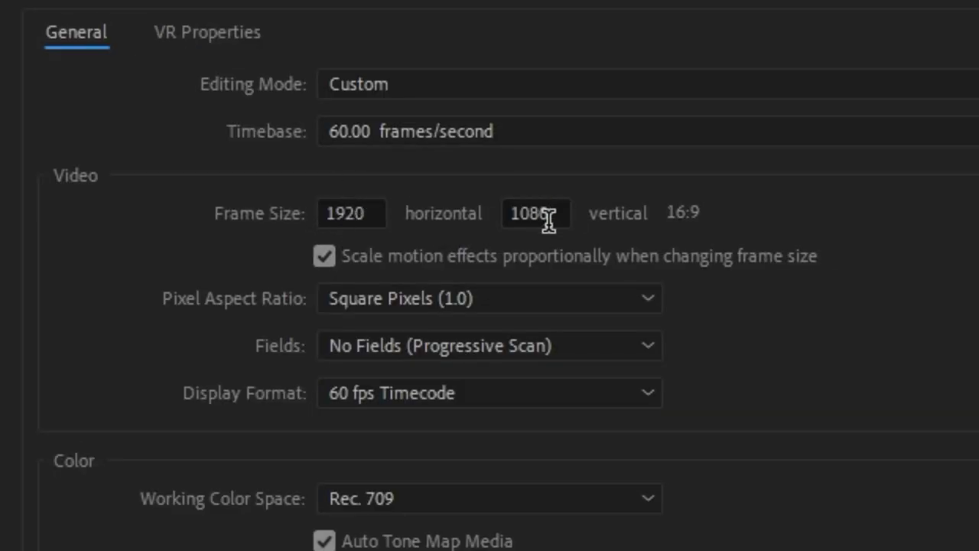
double_click(339, 214)
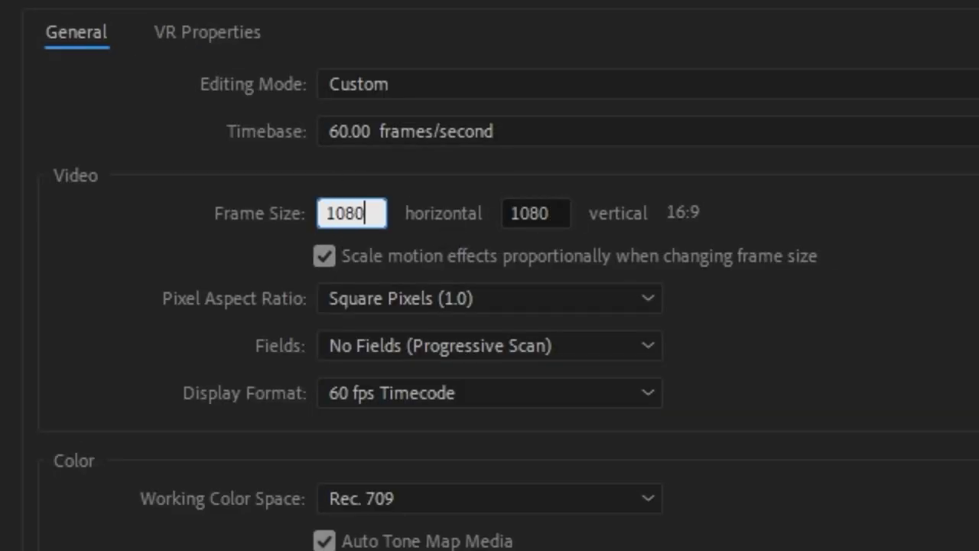
click(535, 204)
text(1920)
click(527, 126)
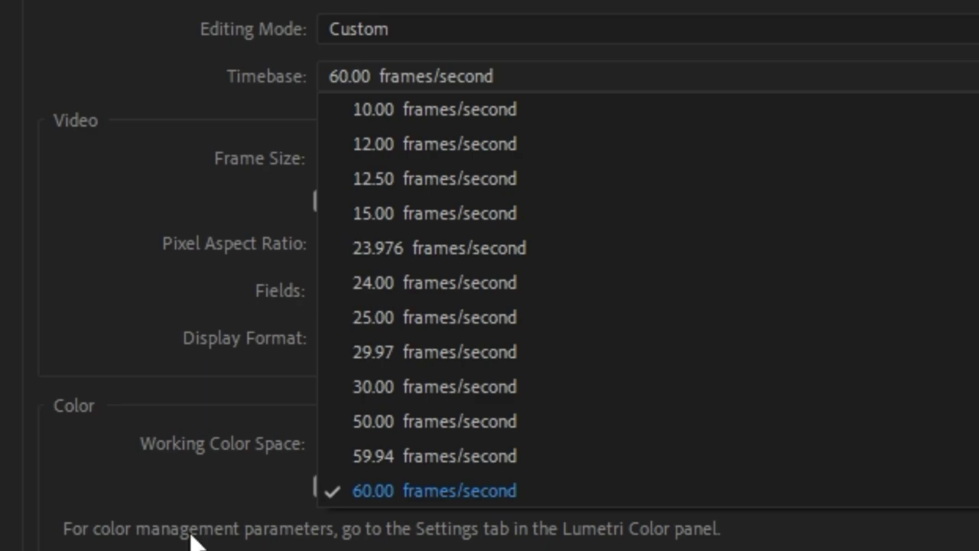
click(478, 252)
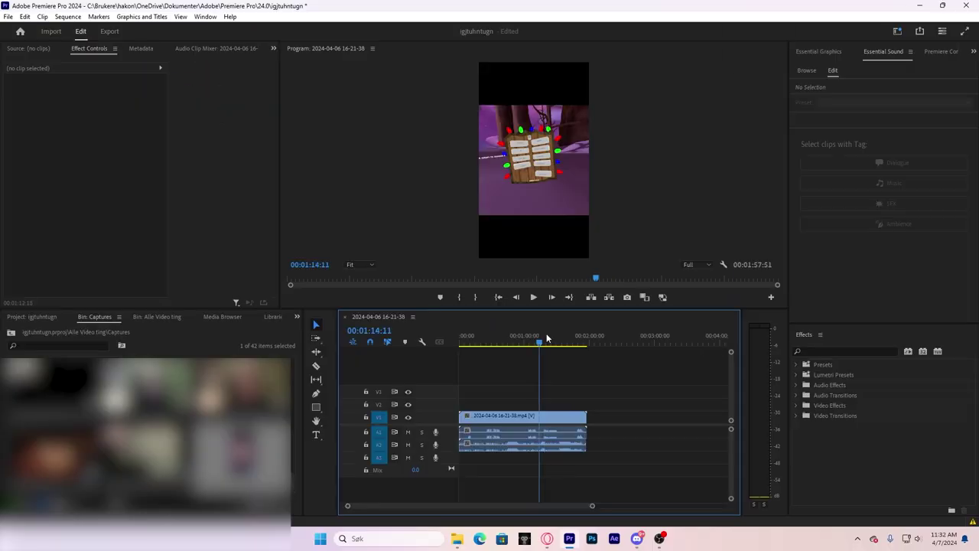
Return the playhead to the sequence start and scale up the V1 clip until it fills the vertical frame
drag(546, 335, 441, 348)
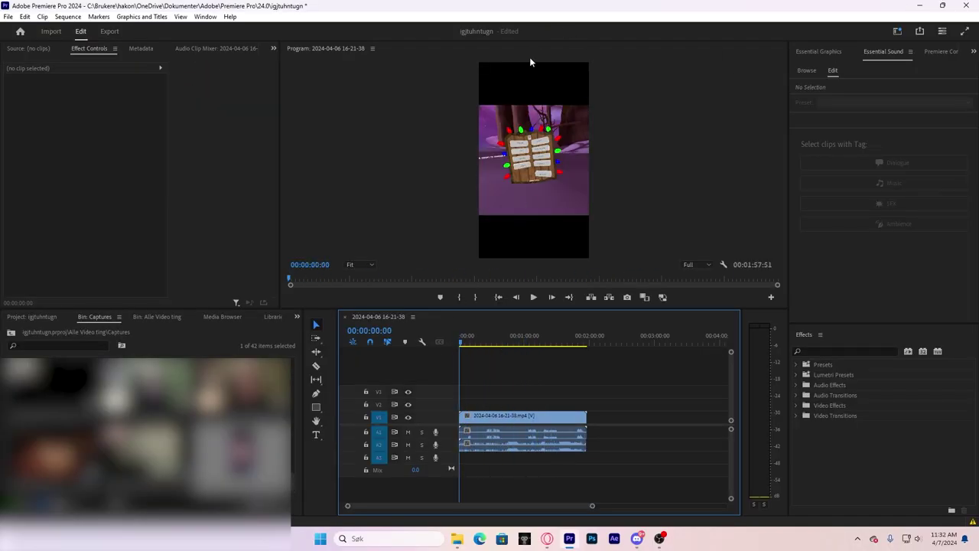
click(517, 418)
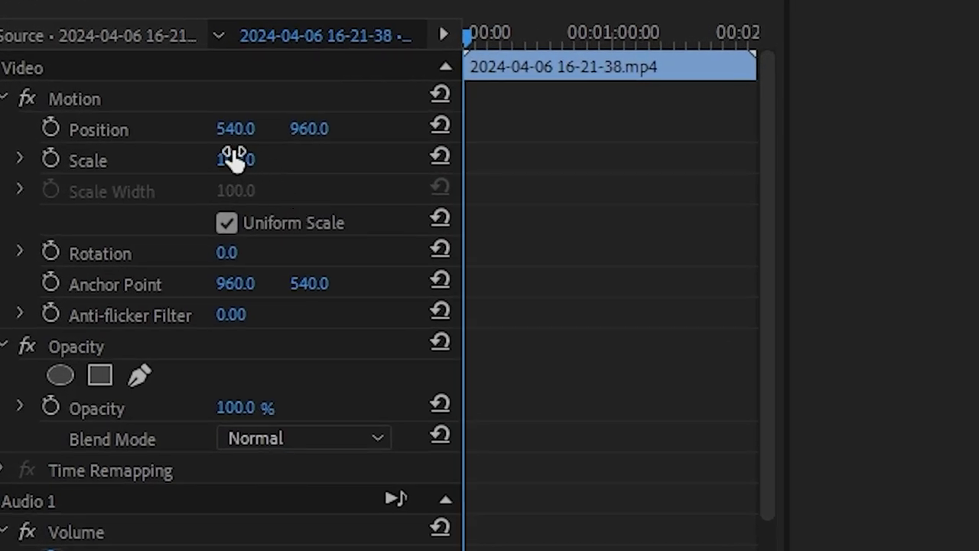
drag(244, 164, 245, 164)
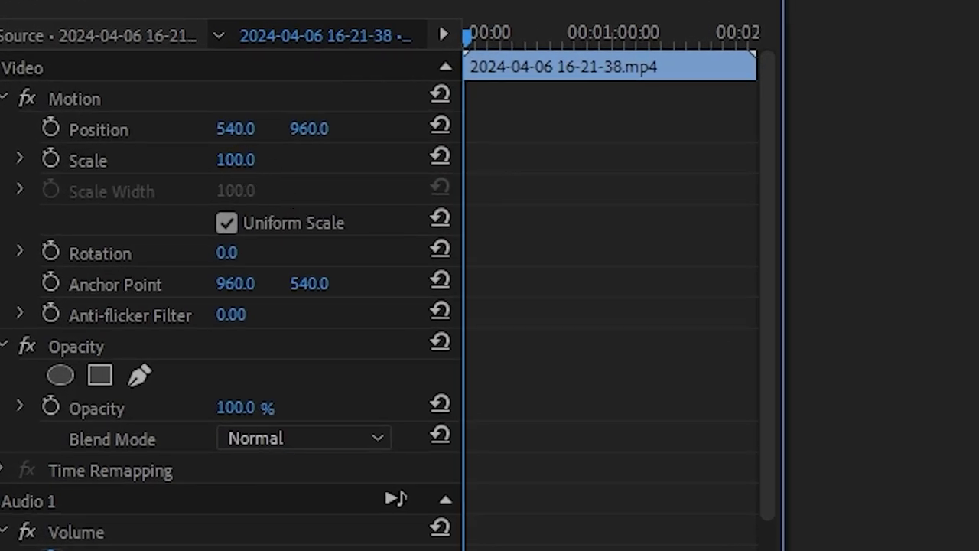
drag(245, 165, 355, 164)
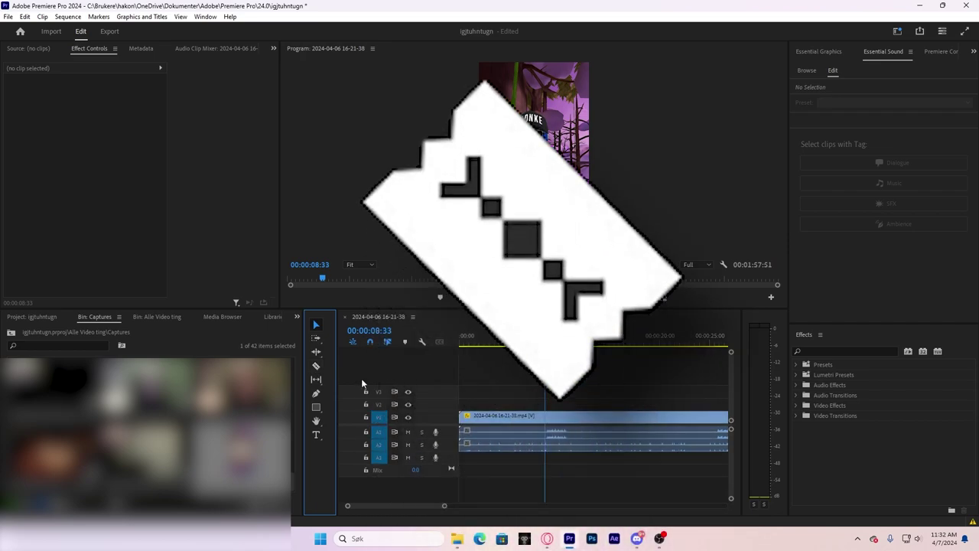
Razor the clip just before and just after the first spoken section in its audio waveform
key(c)
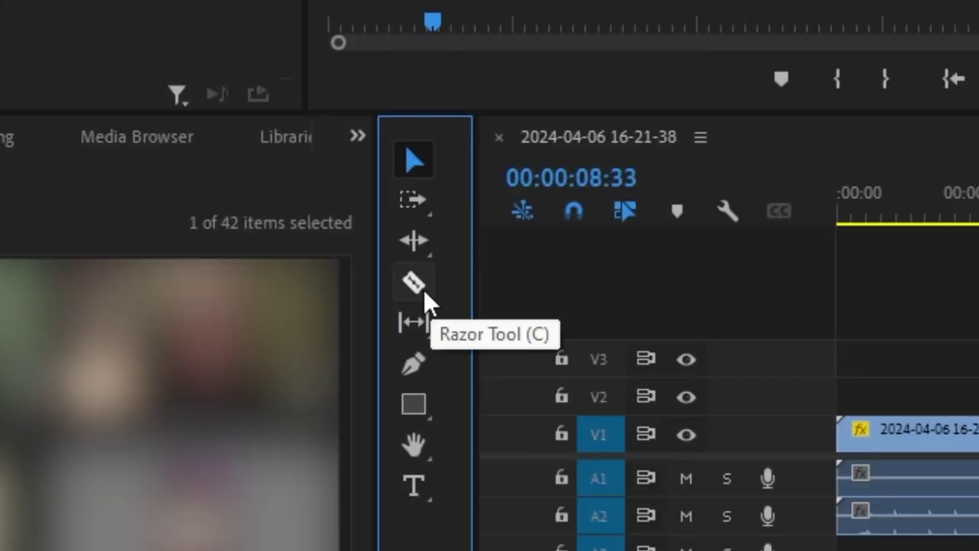
click(318, 367)
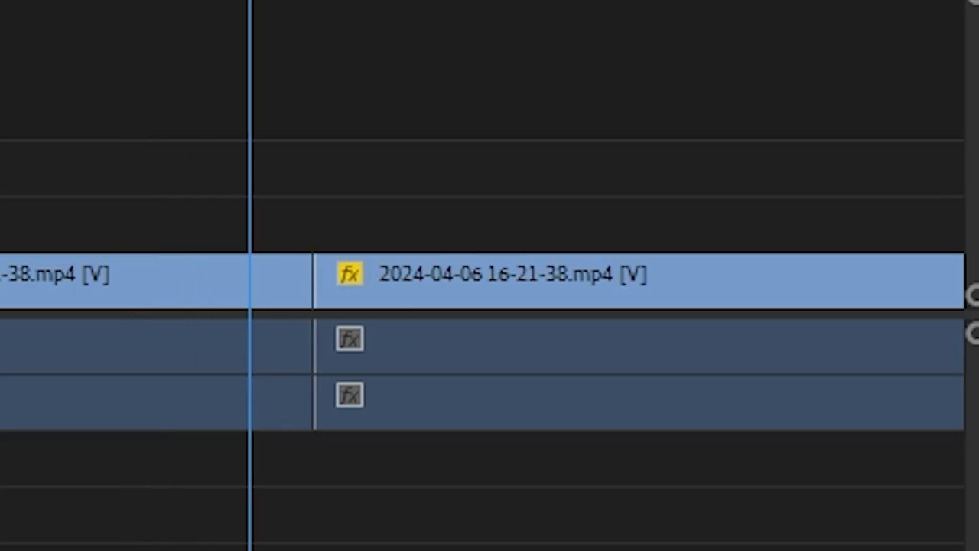
key(equal)
key(equal)
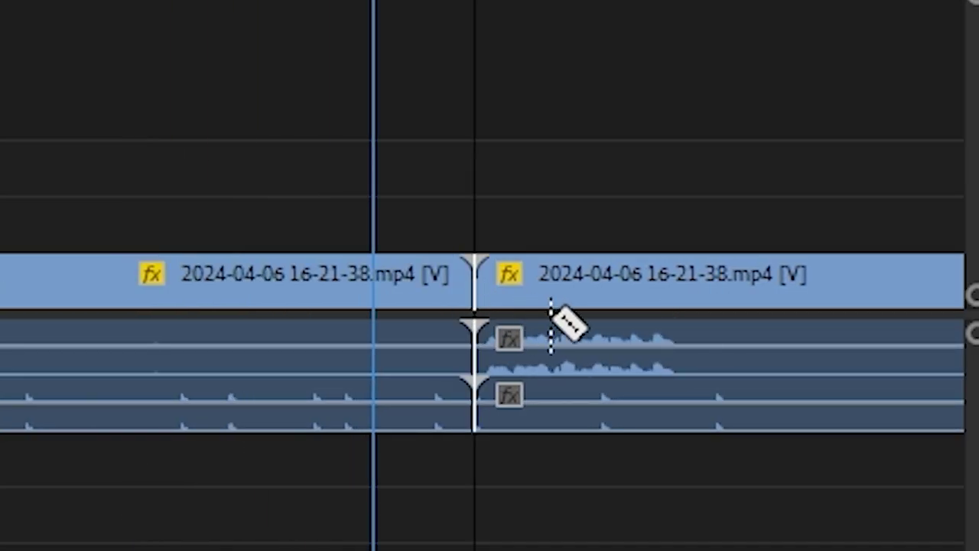
click(688, 325)
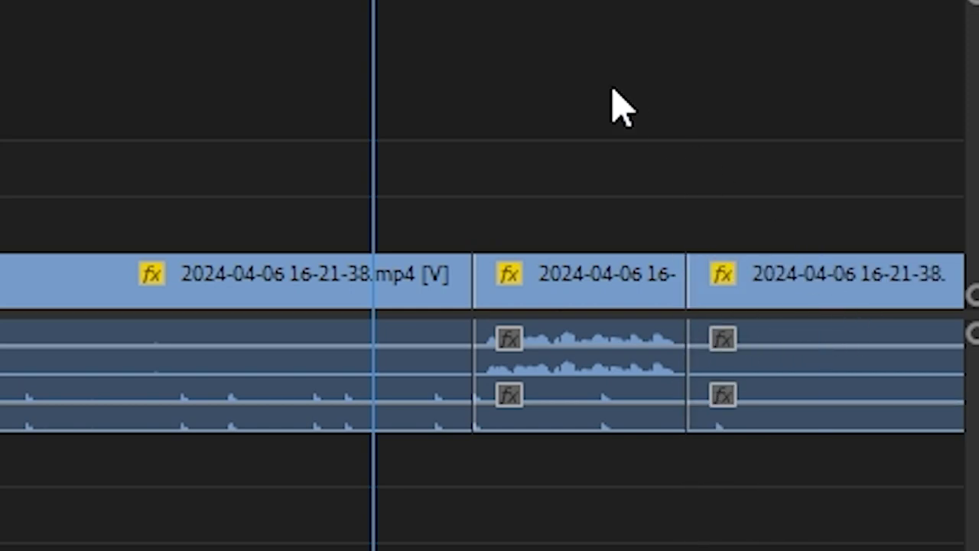
Delete the silent clip segment that precedes the first spoken section
drag(657, 339, 623, 342)
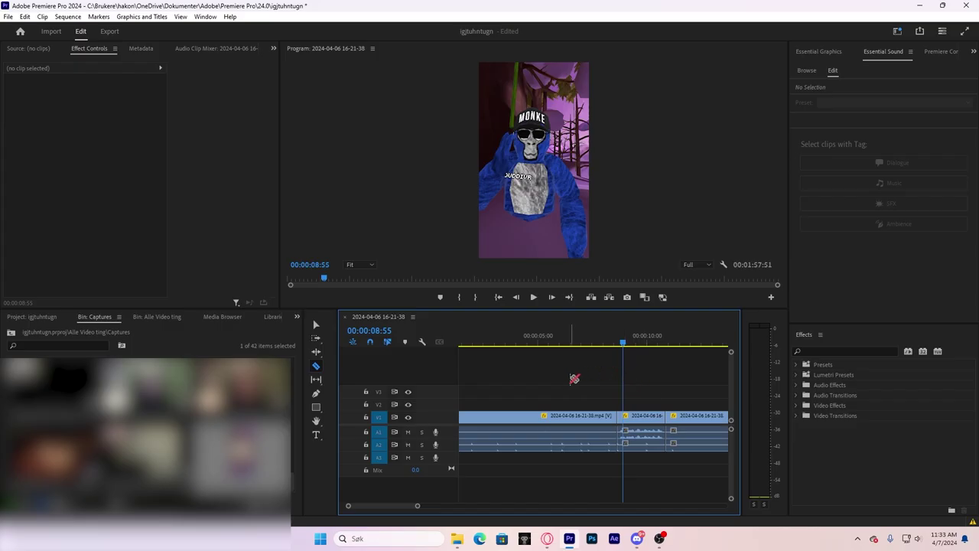
key(v)
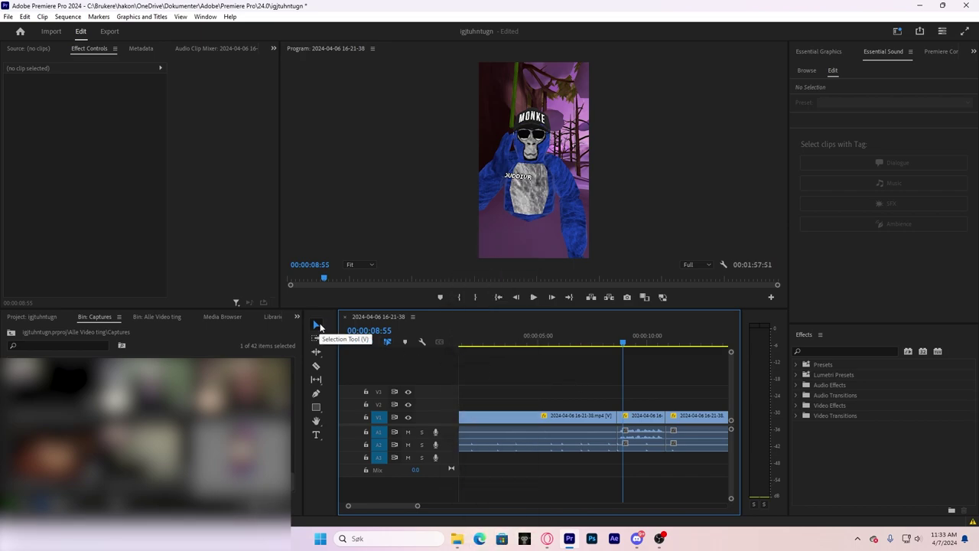
drag(622, 343, 577, 361)
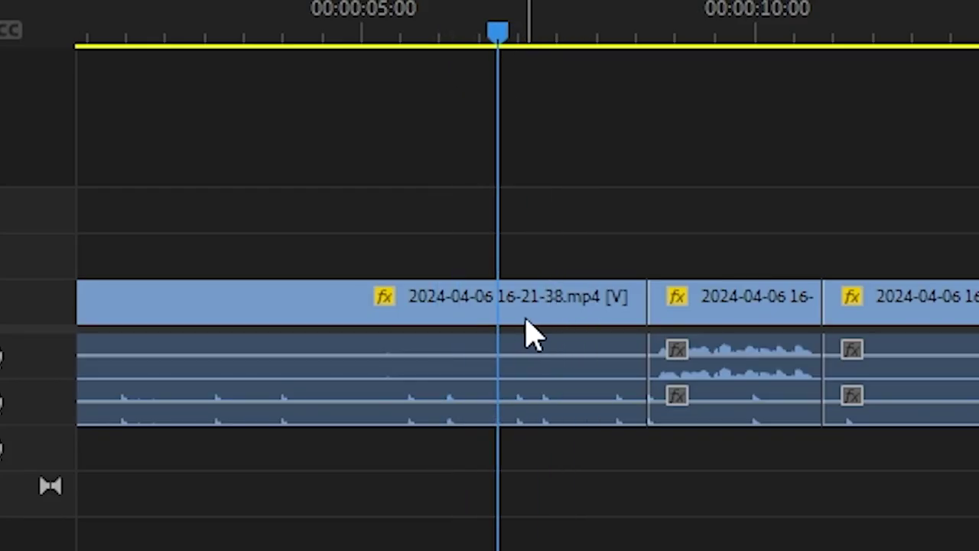
click(533, 335)
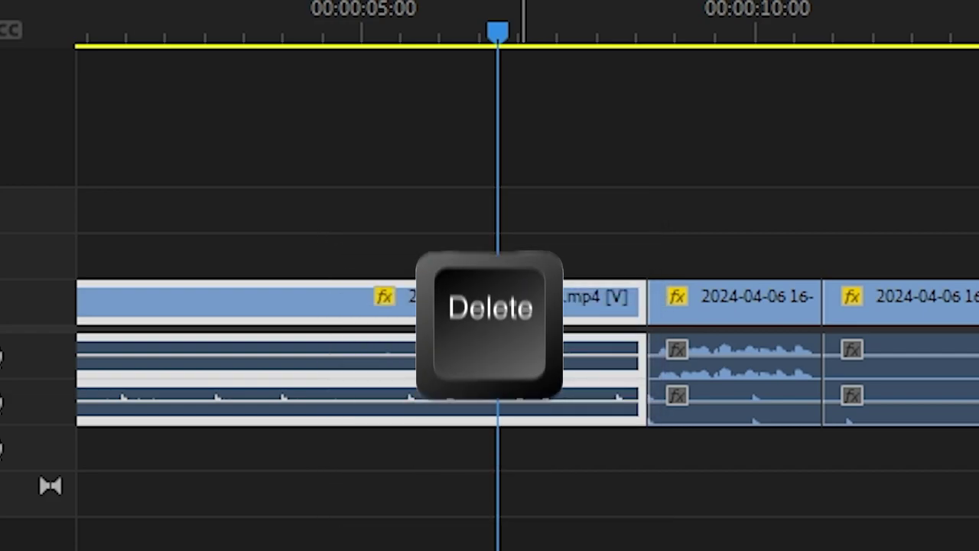
key(Delete)
Close the empty gap at the start of the timeline so the remaining clips move to the beginning
drag(482, 34, 353, 122)
key(minus)
key(minus)
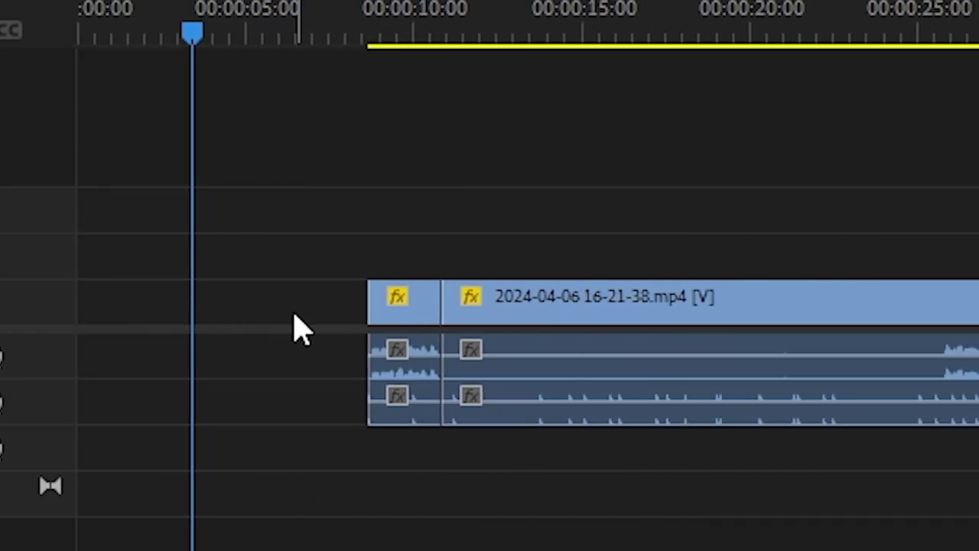
click(294, 306)
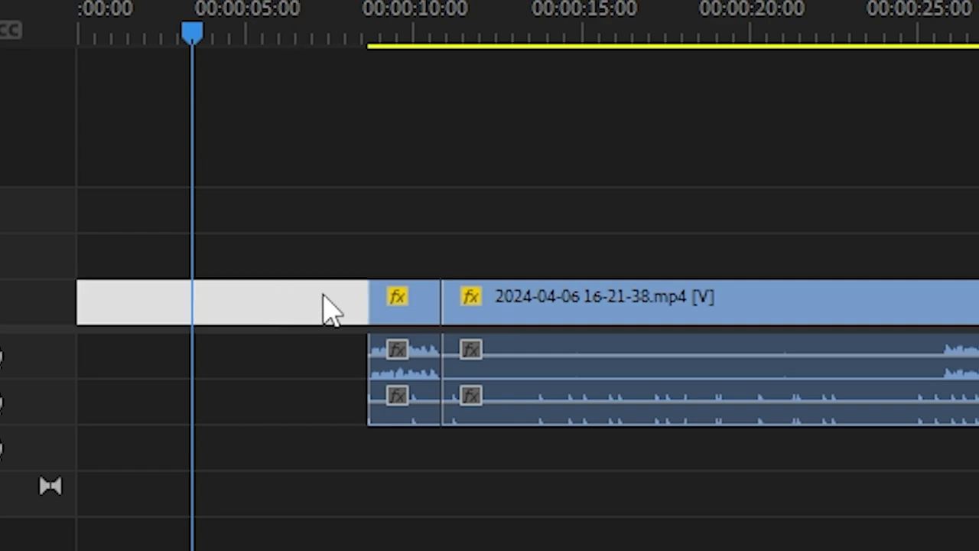
key(Delete)
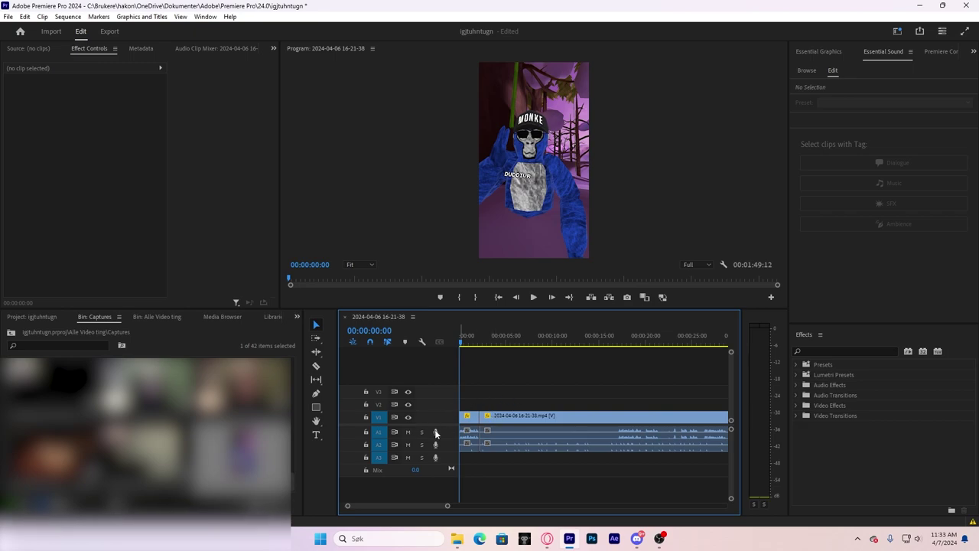
Set the first clip's Audio 1 volume level to 8 dB and move the playhead to the next spoken section
click(468, 431)
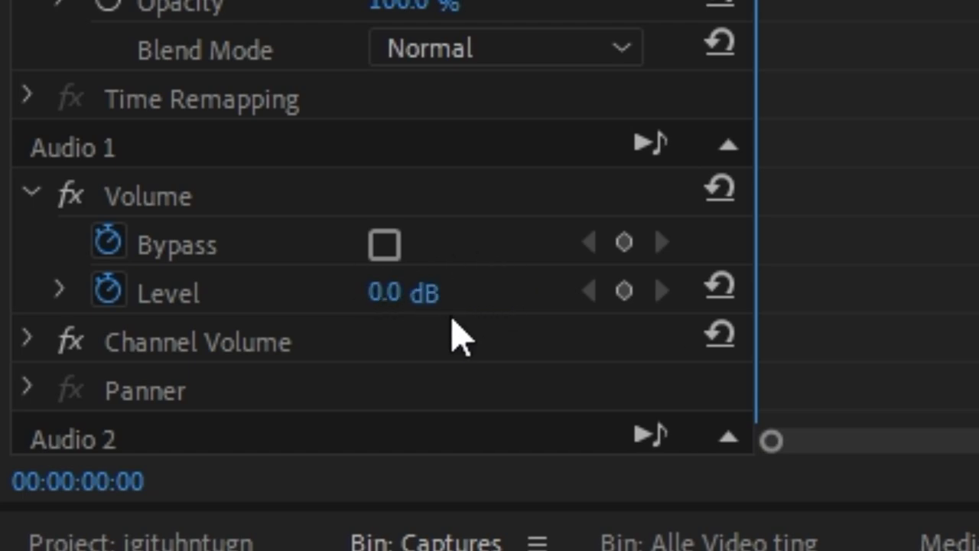
click(434, 285)
text(8)
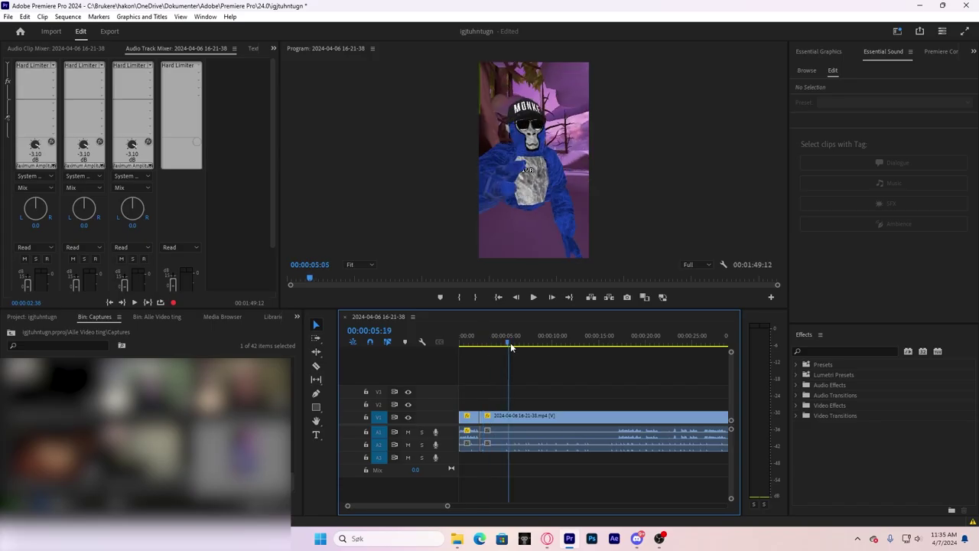
drag(510, 343, 613, 379)
click(598, 426)
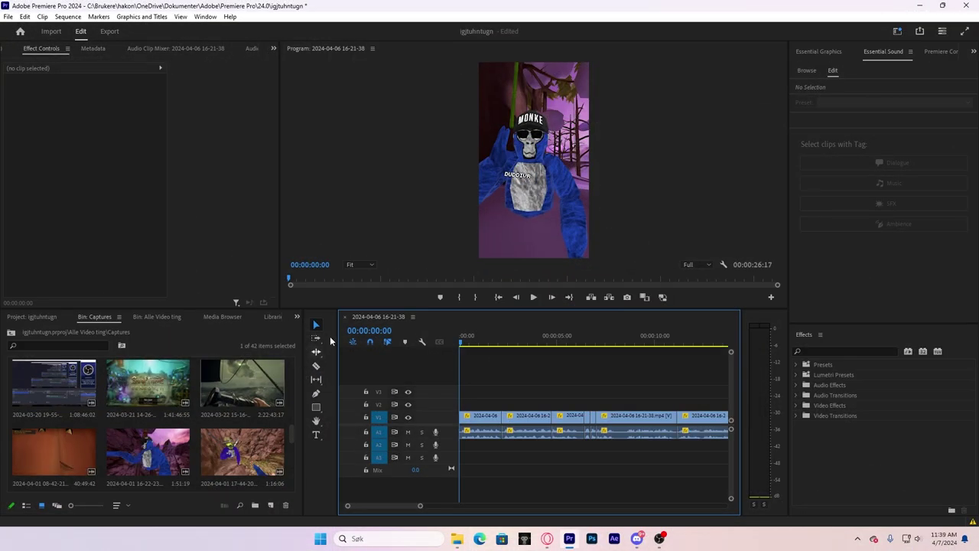
Add a text layer over the video with the Type tool and set its font to Tw Cen MT Condensed Extra Bold
click(316, 434)
click(514, 149)
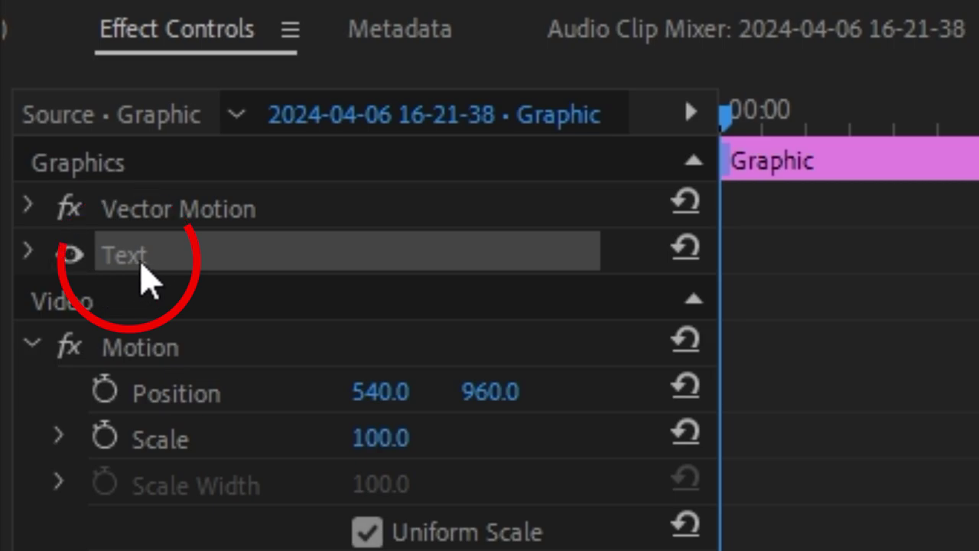
click(31, 251)
click(667, 398)
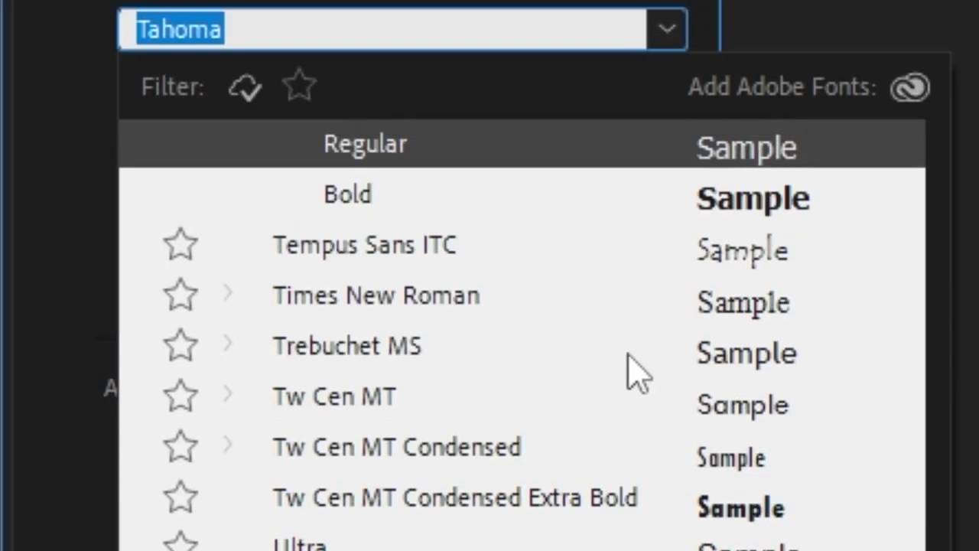
scroll(642, 268, down, 3)
click(635, 336)
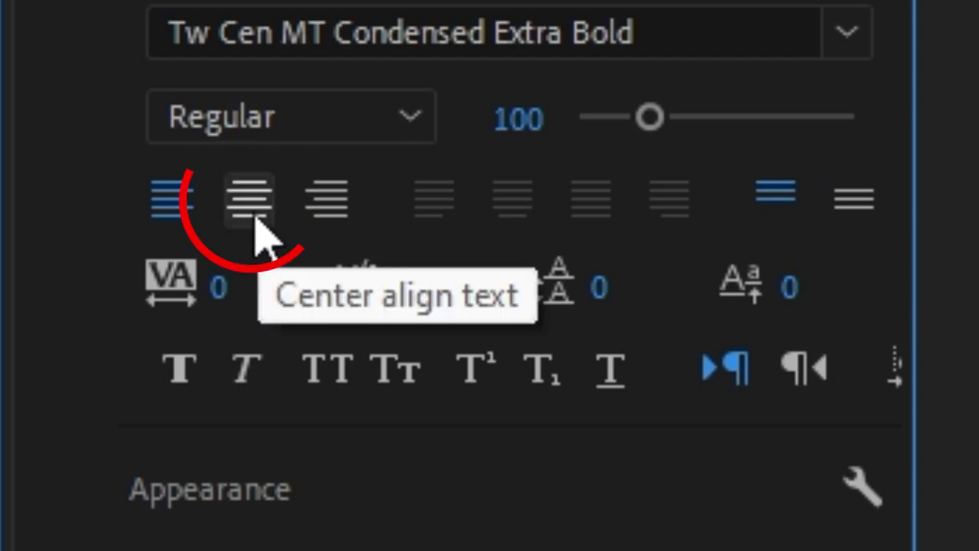
Style the text with a red fill and a black 4.0 outer stroke, and position it over the character's chest
scroll(304, 290, down, 3)
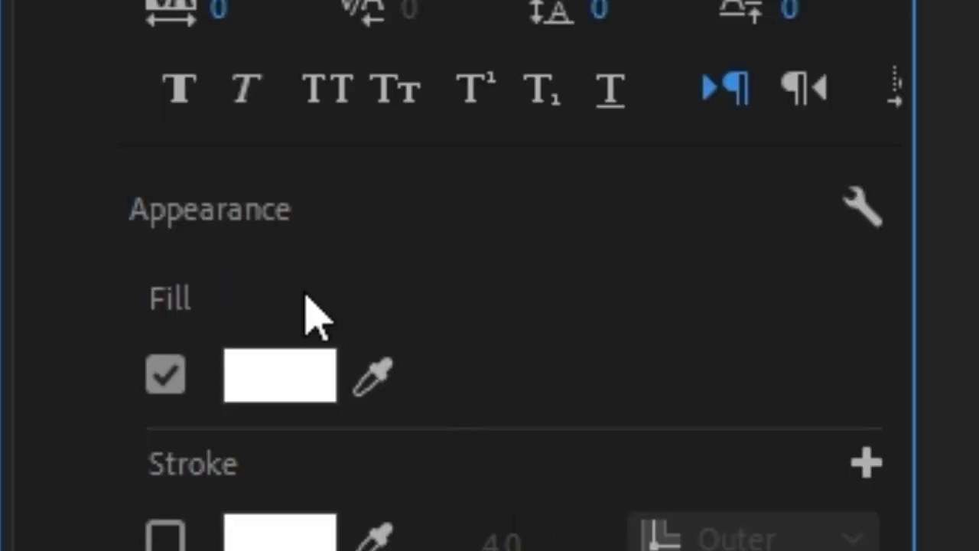
click(268, 375)
click(881, 9)
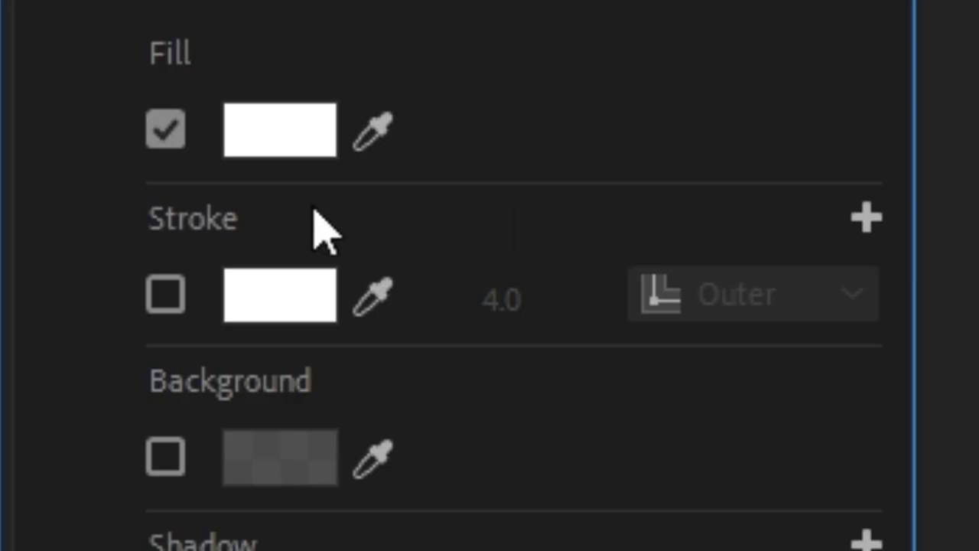
click(168, 297)
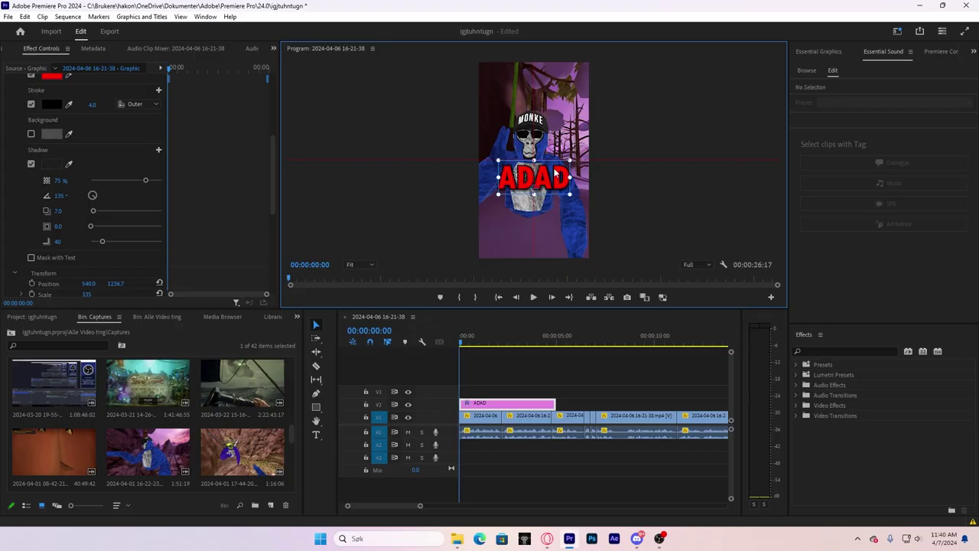
mouse_move(554, 173)
mouse_down()
mouse_move(566, 178)
mouse_move(551, 156)
mouse_move(551, 170)
mouse_move(545, 163)
mouse_move(559, 169)
mouse_up()
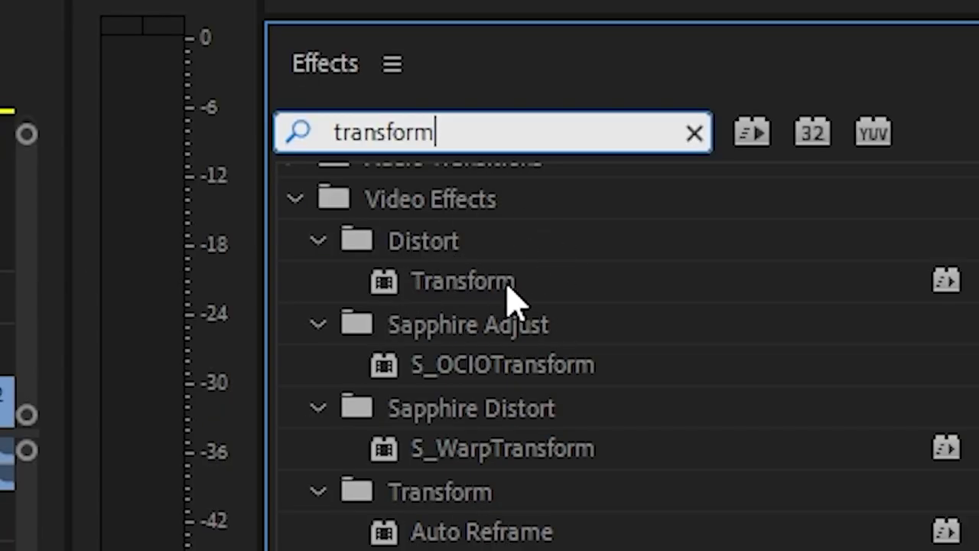
Apply the Transform effect from the Distort video effects to the text clip
drag(493, 274, 432, 298)
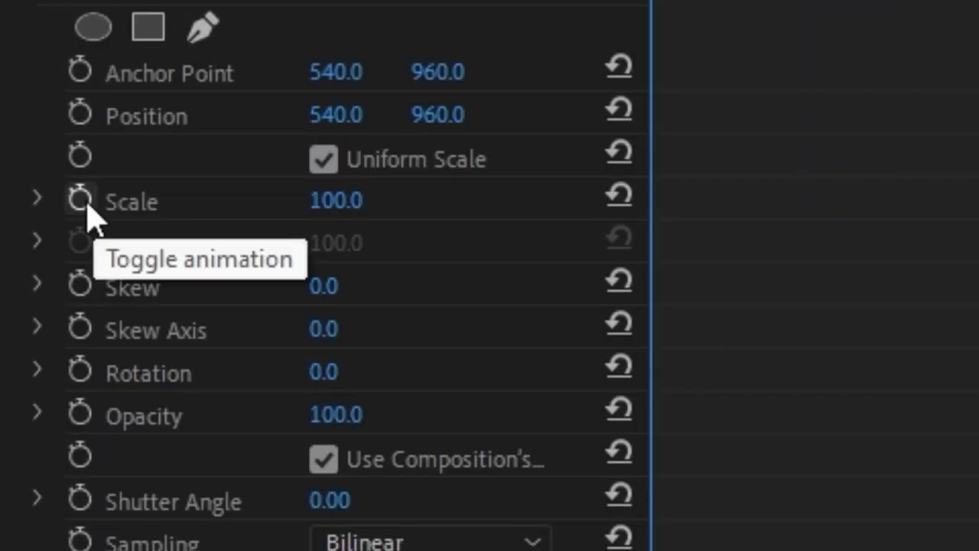
Animate the caption's Transform scale with a keyframe of 70 at the clip's start and one of 110 a few frames on
click(25, 155)
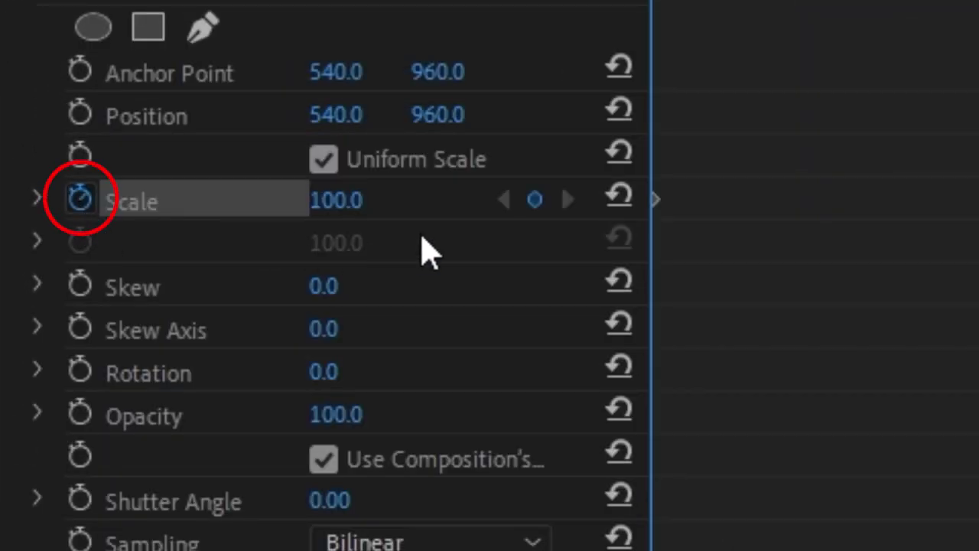
click(339, 199)
text(7)
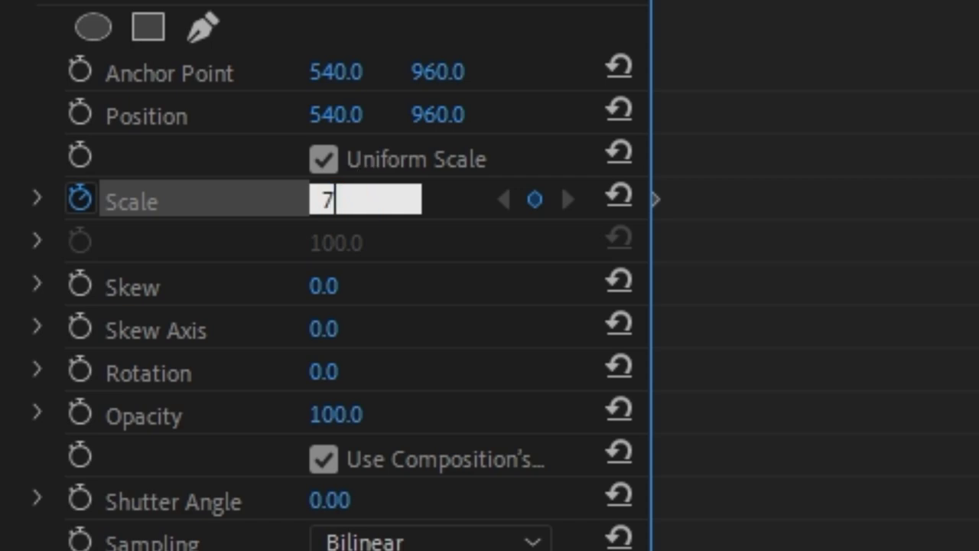
text(0)
click(917, 334)
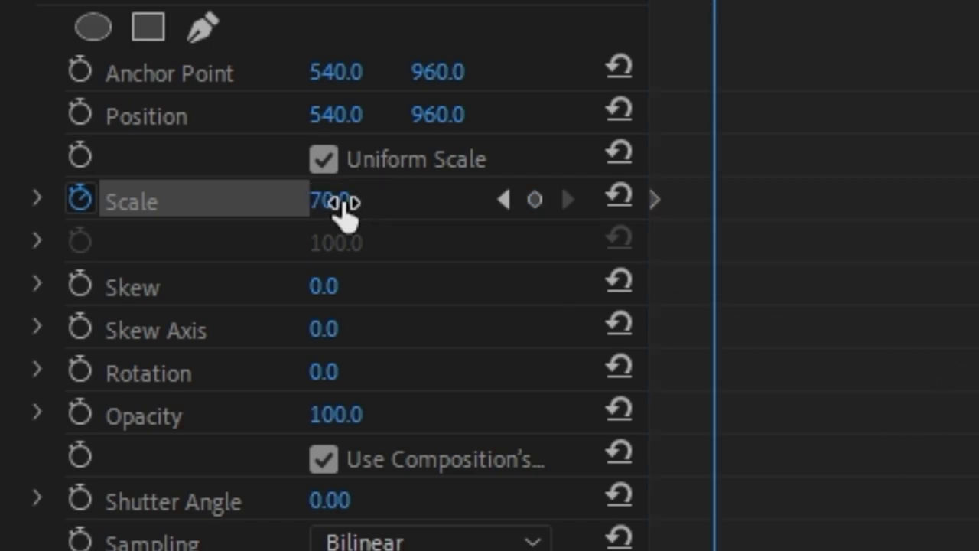
click(342, 202)
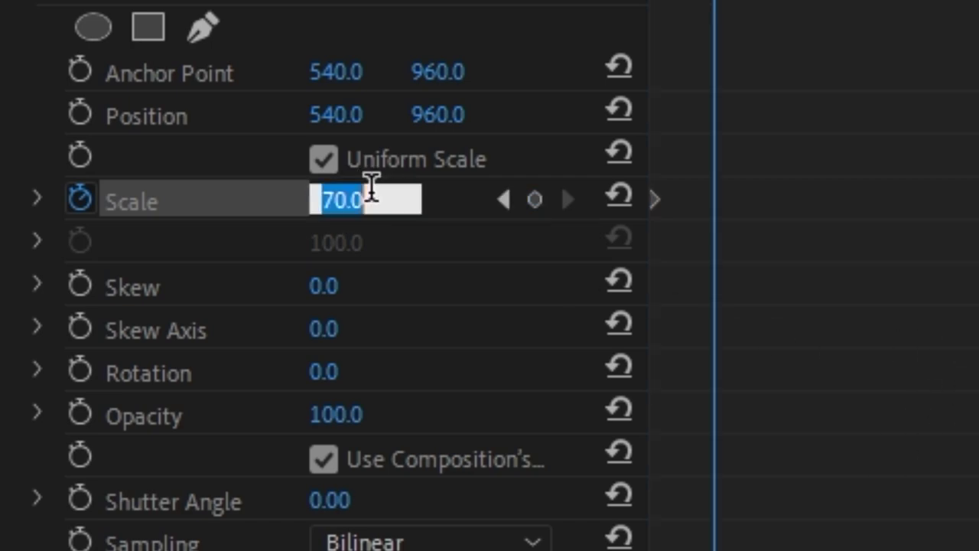
text(110)
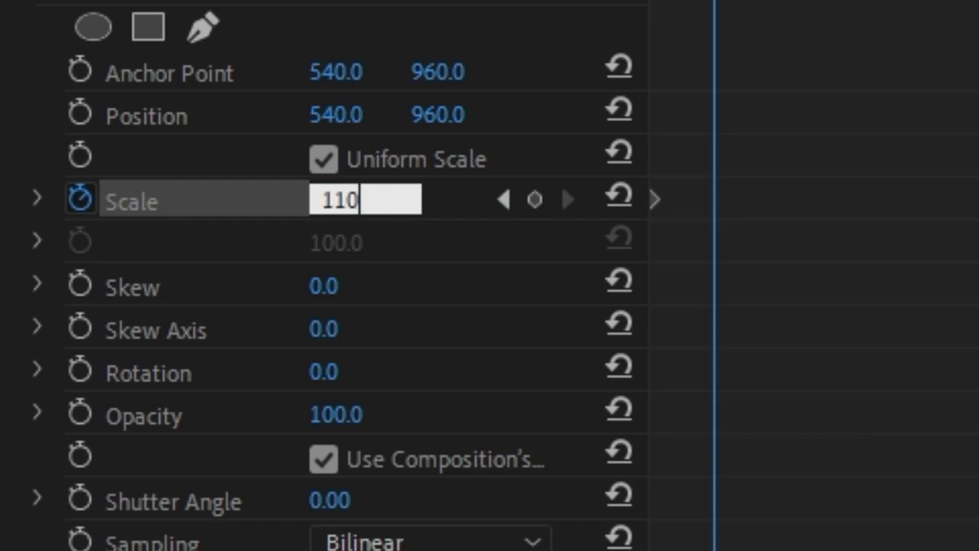
key(Return)
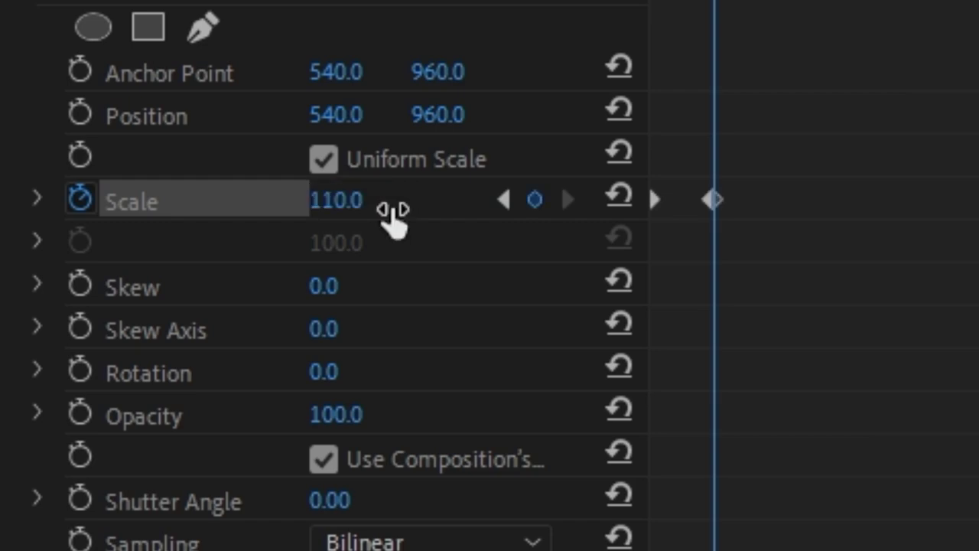
Advance a few more frames and add a third Transform scale keyframe of 100 to the caption
key(Right)
click(365, 199)
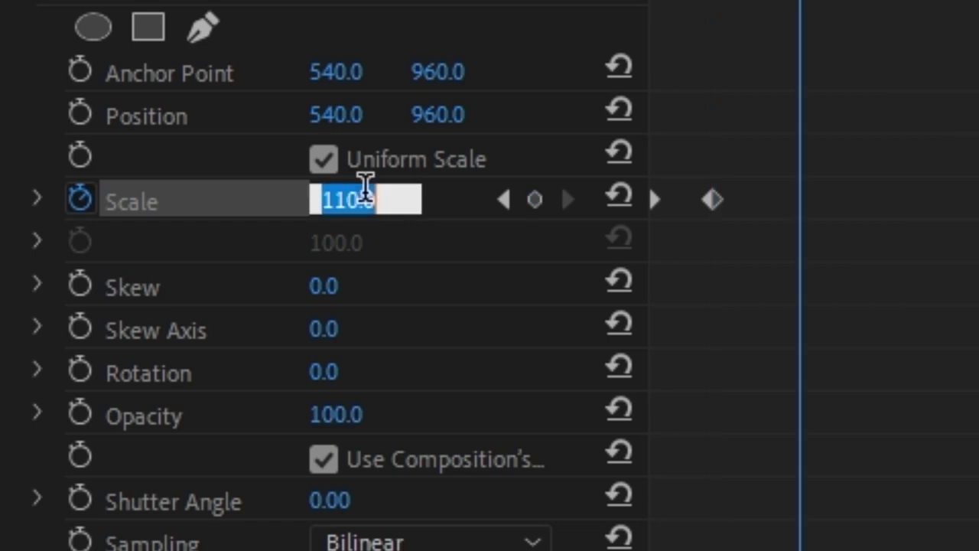
text(100)
key(Return)
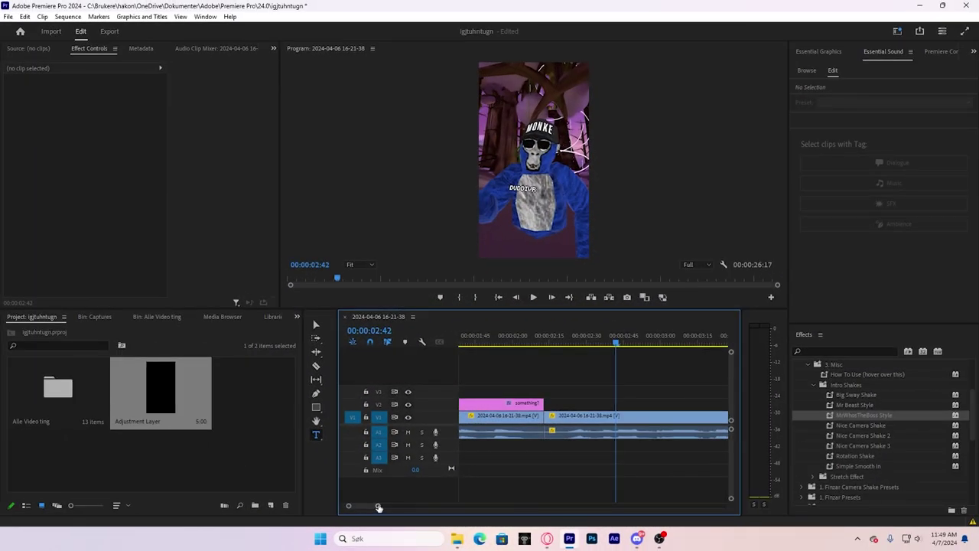
Move the playhead to about 4 seconds and apply the Transform effect to the second video clip
drag(379, 507, 404, 507)
drag(569, 346, 606, 345)
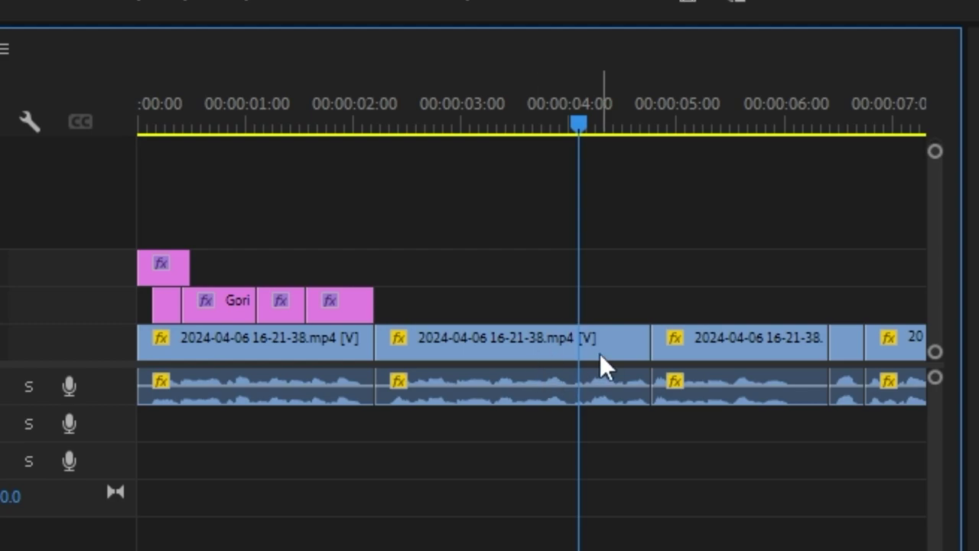
click(601, 356)
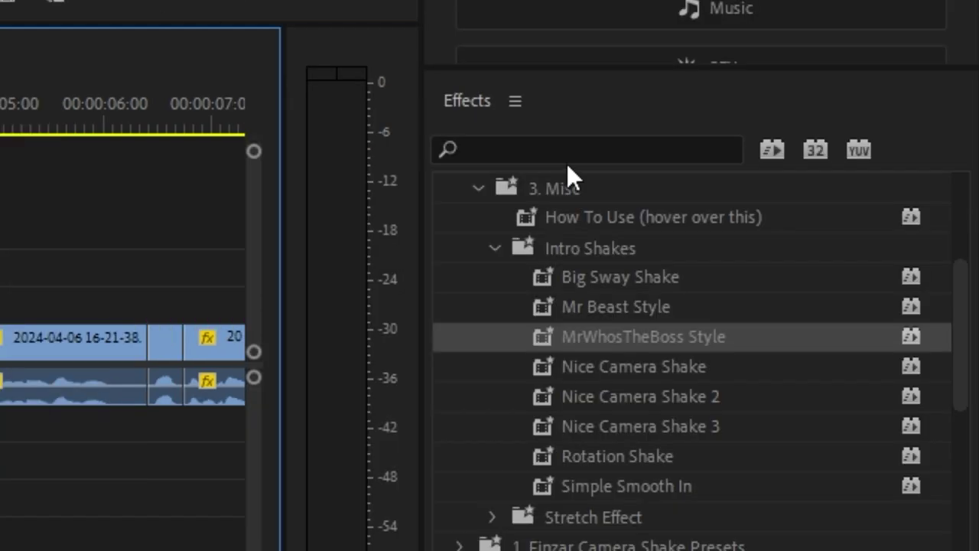
click(561, 152)
text(trans)
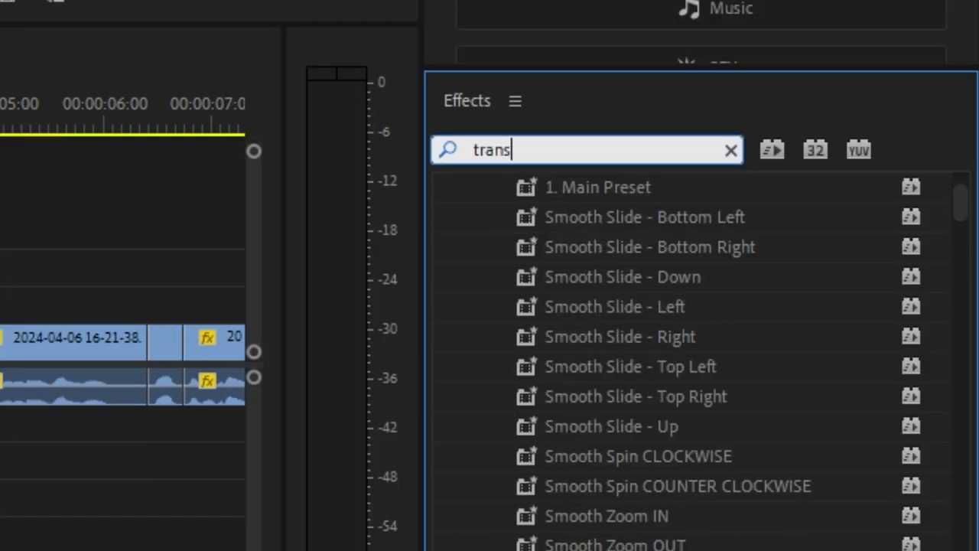
text(for)
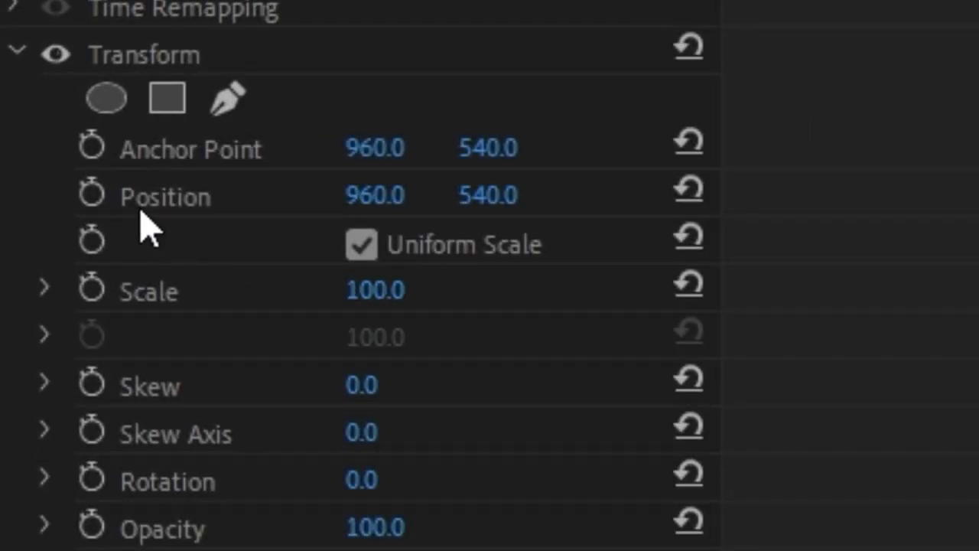
Add two Transform scale keyframes a few frames apart on the second video clip and raise the second one to about 167
click(97, 294)
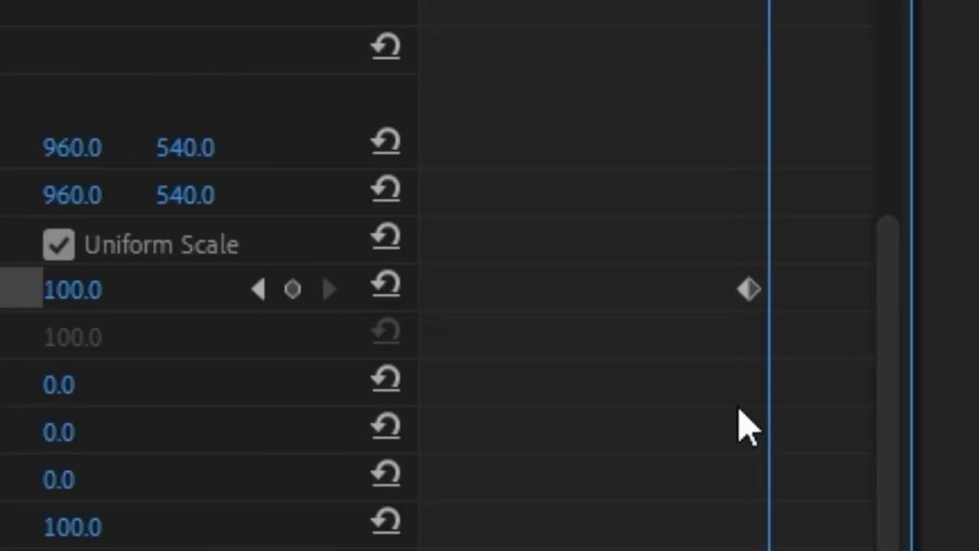
key(Left)
click(291, 290)
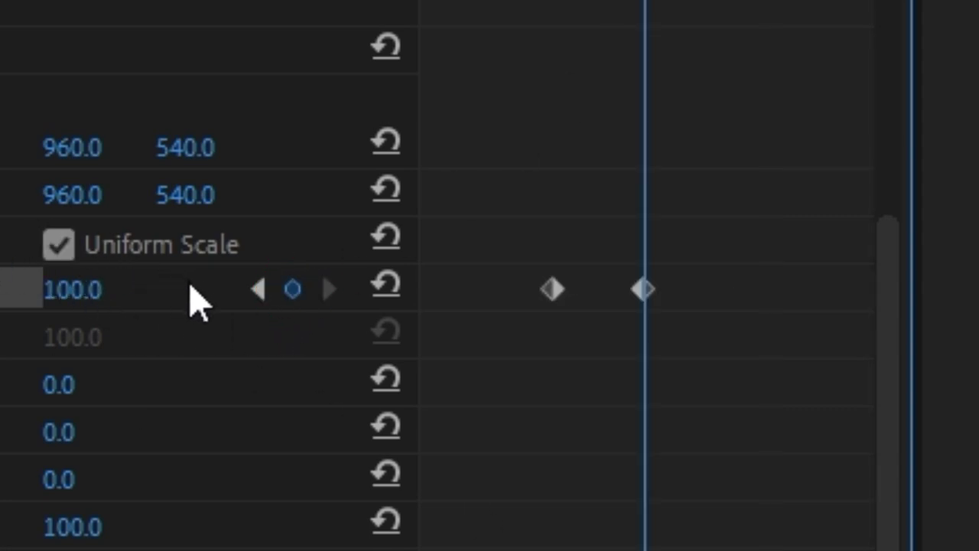
click(93, 292)
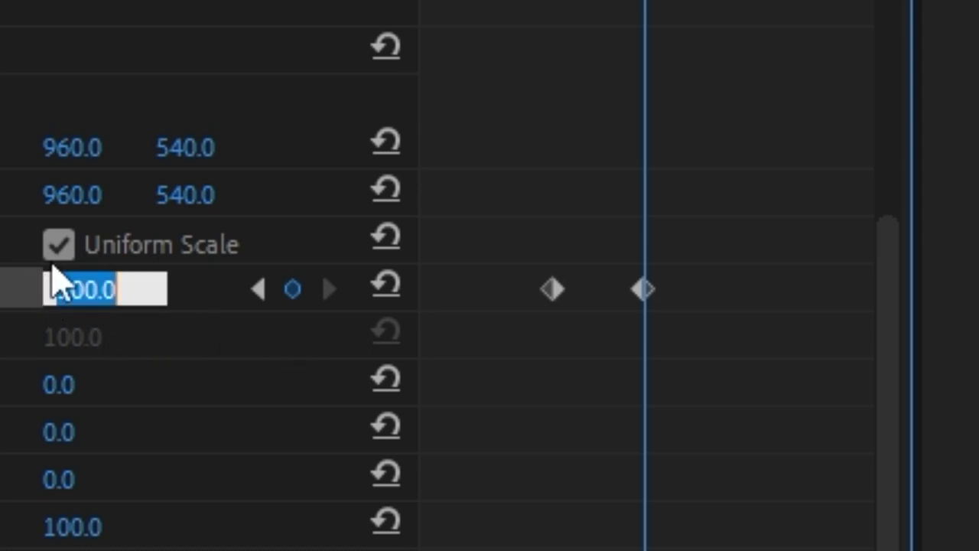
click(207, 293)
drag(73, 291, 84, 291)
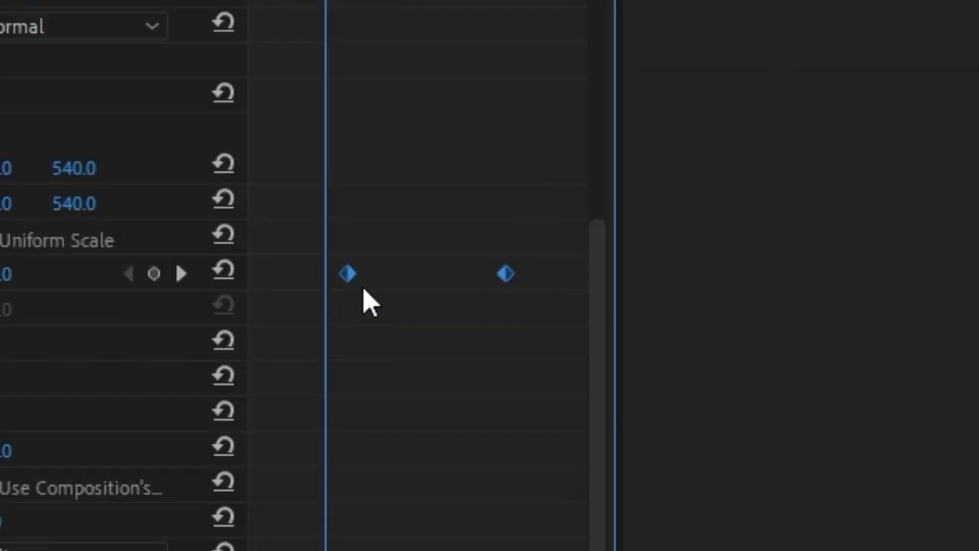
Smooth the clip's two Transform scale keyframes with Ease In interpolation and scrub through the zoom to check it
right_click(506, 277)
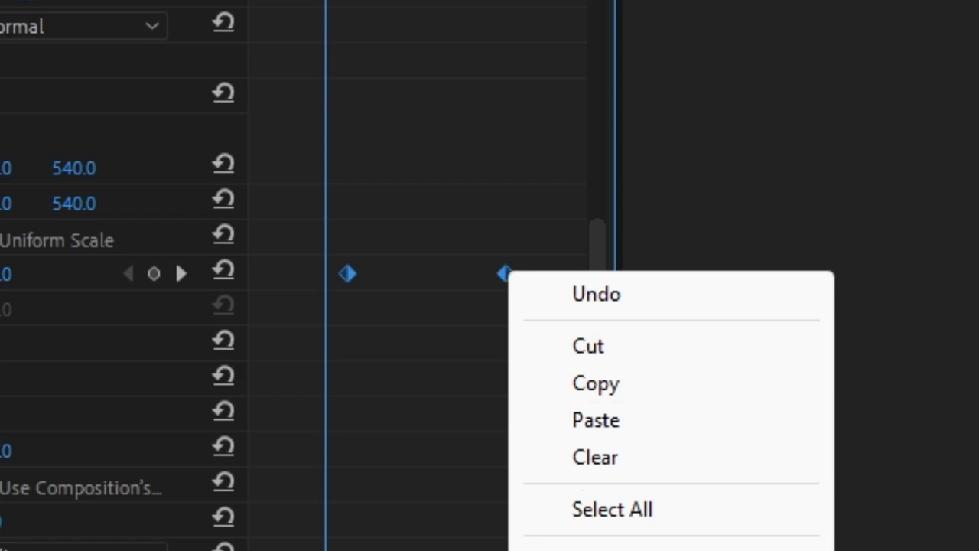
click(635, 467)
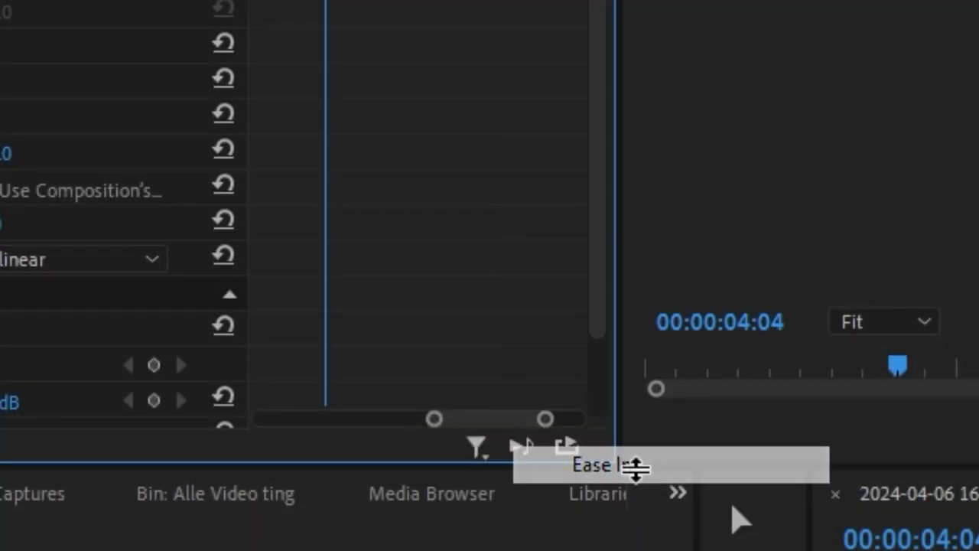
right_click(356, 2)
click(474, 499)
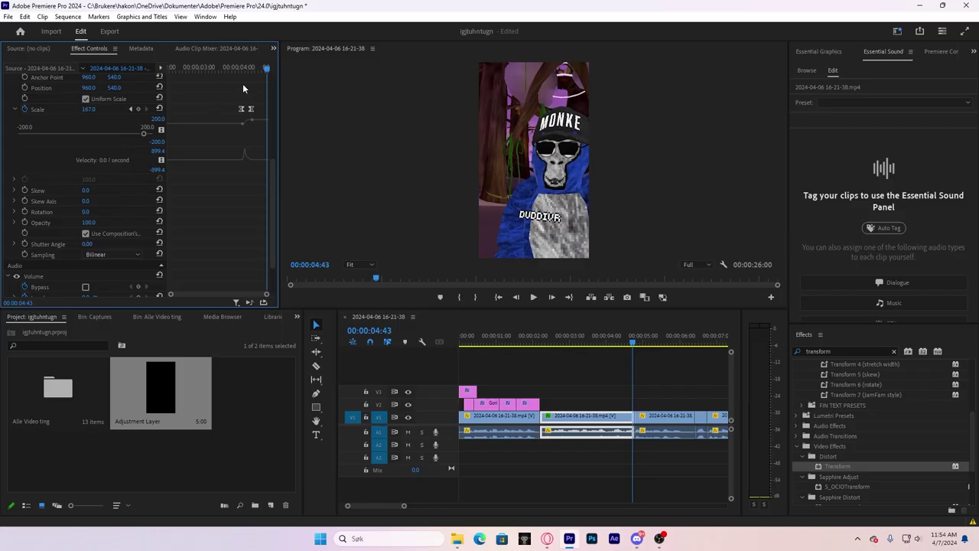
mouse_move(268, 69)
mouse_down()
mouse_move(240, 71)
mouse_move(251, 71)
mouse_up()
mouse_move(605, 352)
mouse_down()
mouse_move(585, 360)
mouse_move(604, 367)
mouse_up()
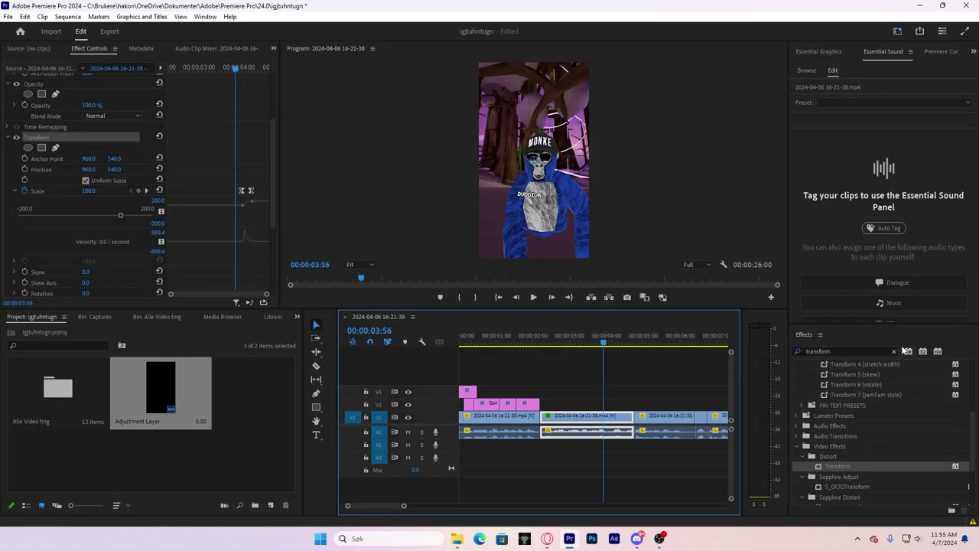
Clear the effects search and look through the installed effect presets
click(894, 351)
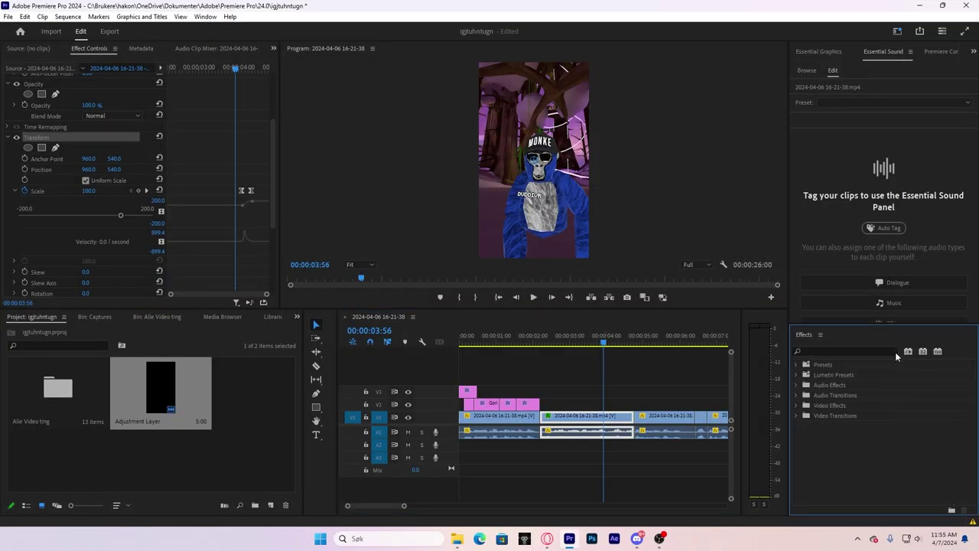
click(796, 365)
scroll(825, 401, down, 1)
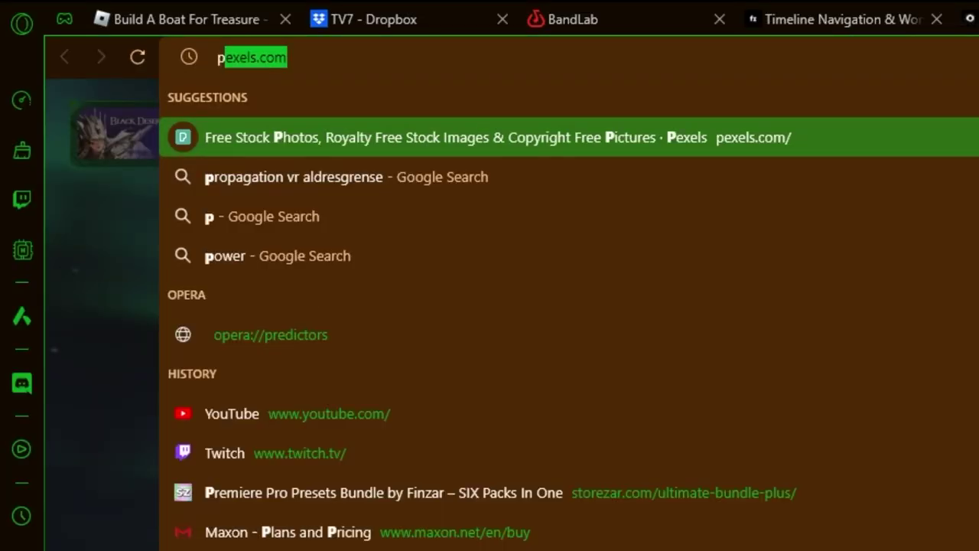
Switch to the Opera browser, find Mister Horse's Premiere Composer page and start the Windows download
text(remiere composer)
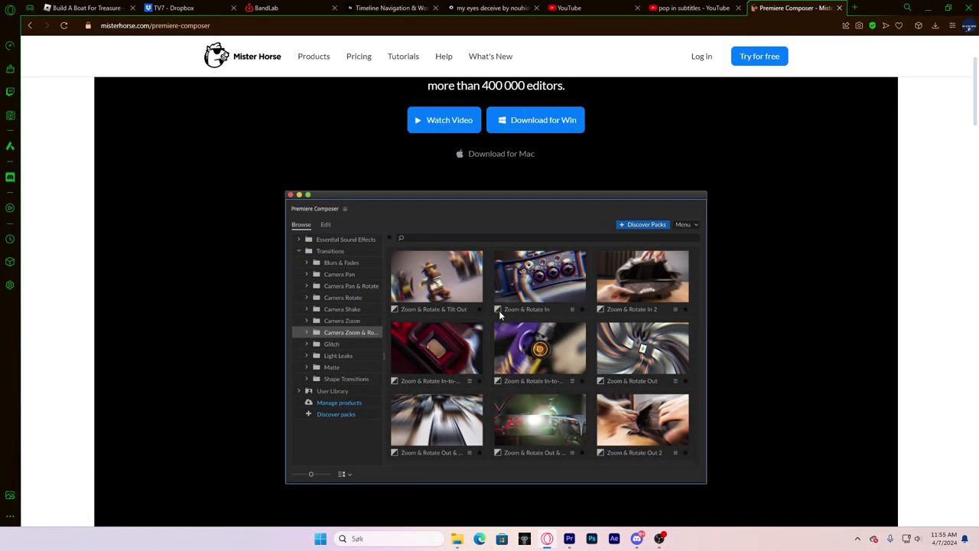
click(534, 148)
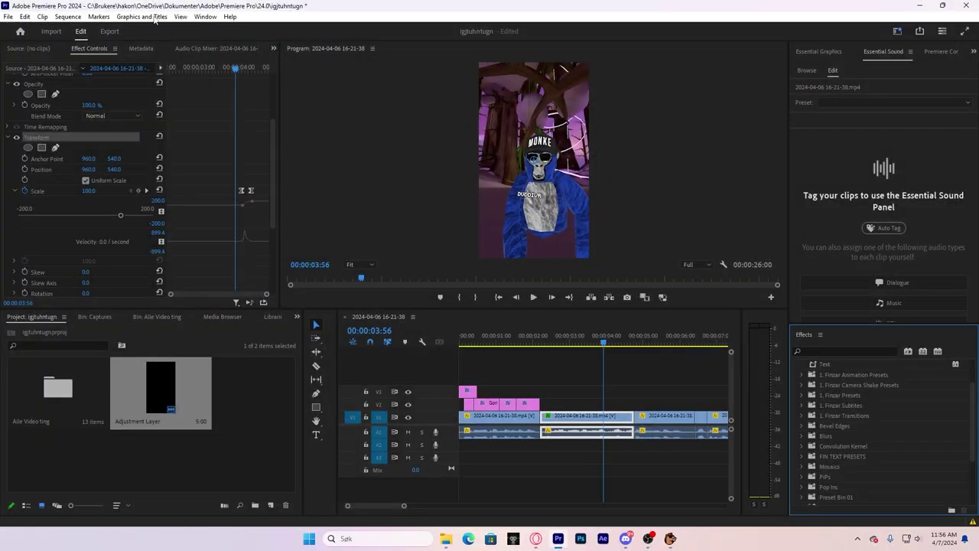
Return to Premiere Pro, show the Premiere Composer extension and open the Starter Pack's Transitions folder
click(205, 17)
mouse_move(239, 57)
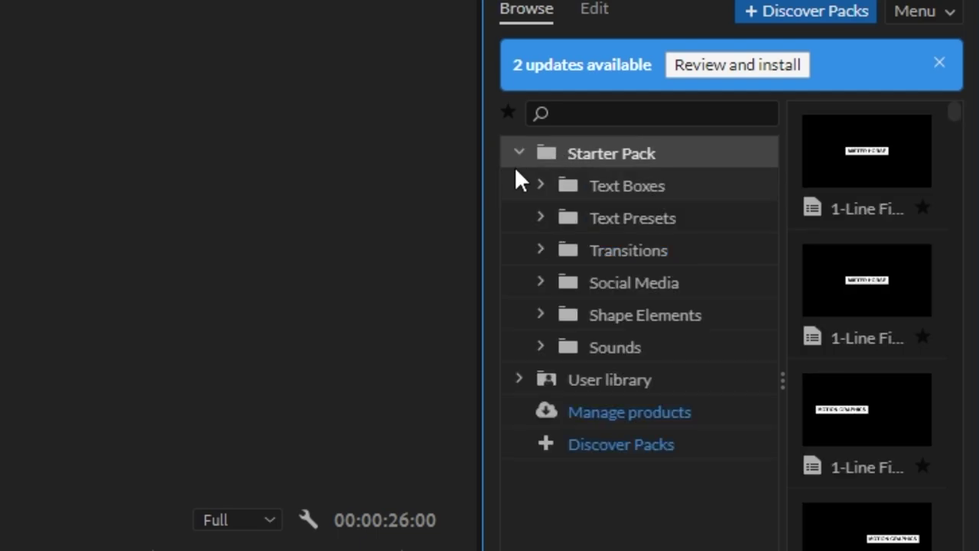
click(616, 260)
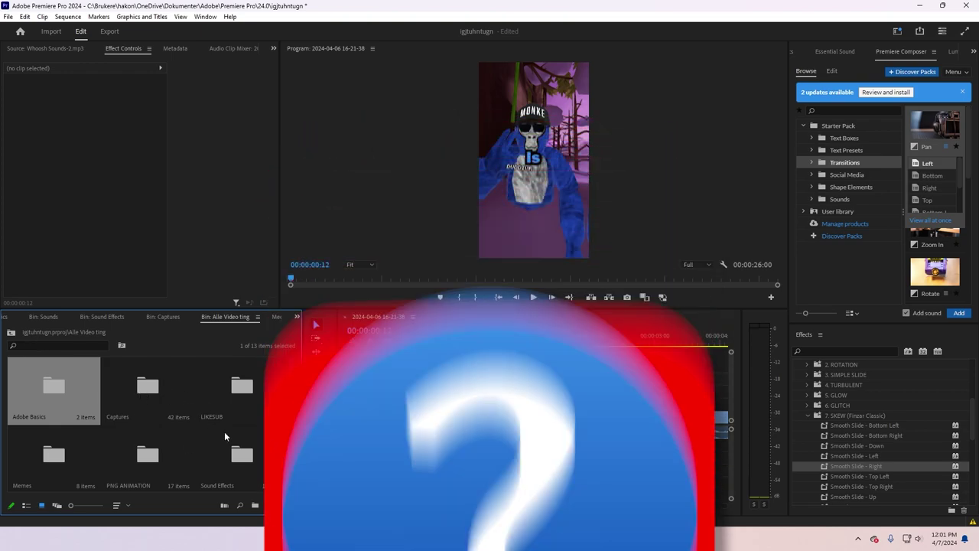
Place the Mouse Click sound from the Sound Effects bin on A3 under the "Is" caption and copy it to the start of "Gorilla tag"
double_click(243, 453)
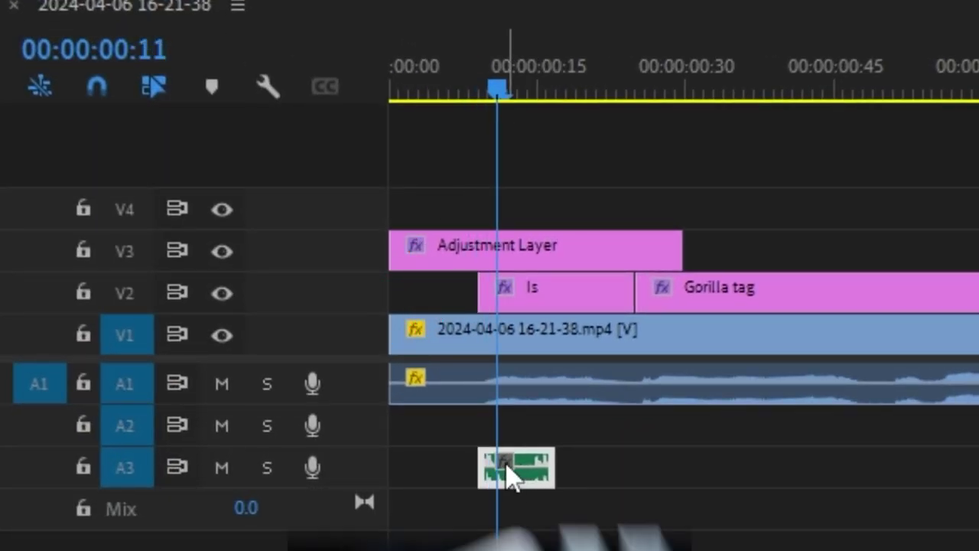
drag(509, 478, 650, 460)
drag(649, 459, 679, 460)
drag(604, 71, 687, 88)
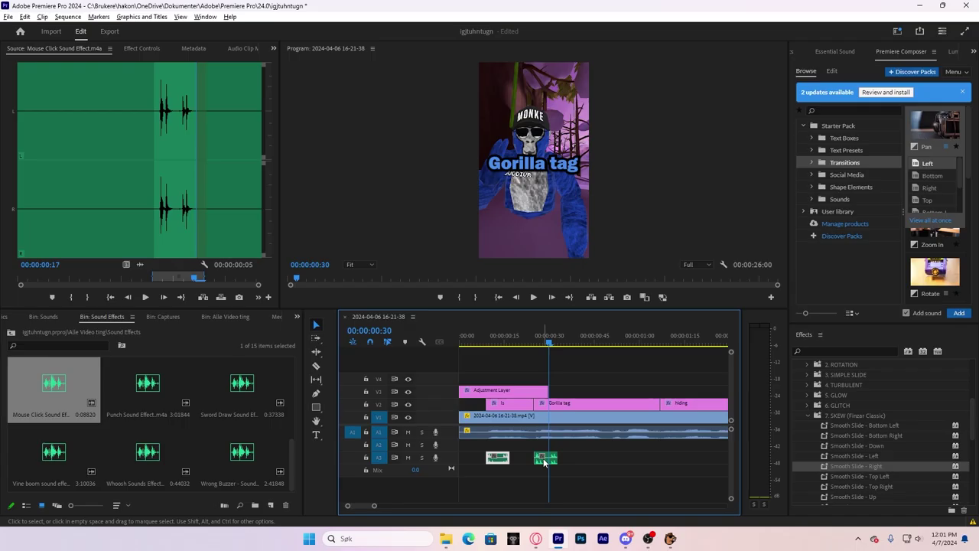
Copy the mouse click sound on A3 to the starts of the "hiding" and "something?" captions and play the sequence
drag(545, 462, 671, 461)
drag(680, 342, 566, 345)
drag(555, 461, 634, 466)
drag(605, 342, 687, 349)
drag(375, 506, 406, 506)
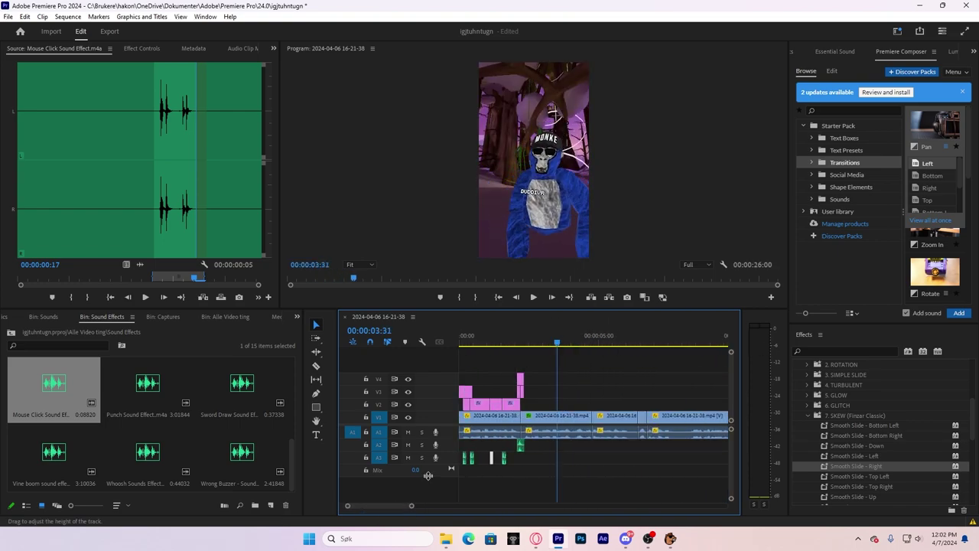
key(space)
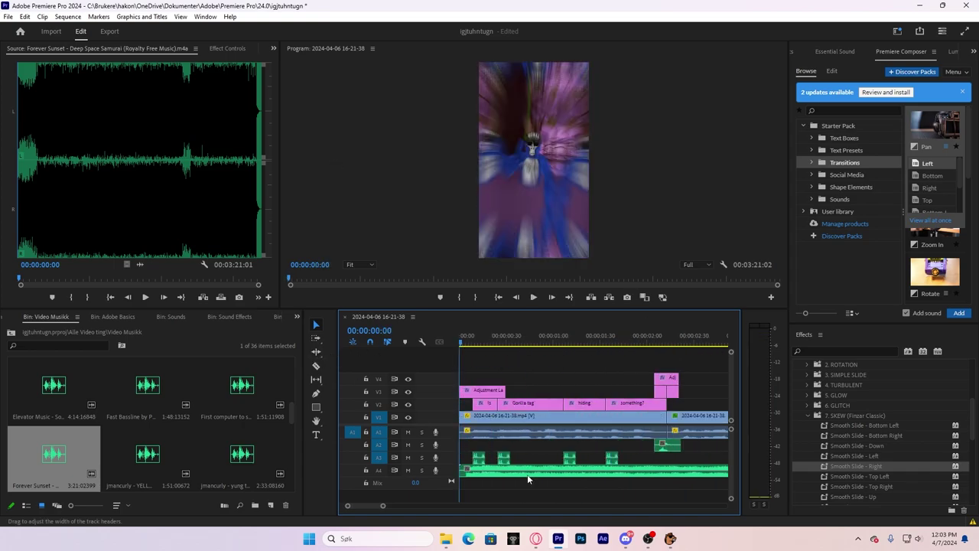
Tag the Forever Sunset track on A4 as Music in Essential Sound, apply the Balanced Background Music preset and preview it
click(527, 473)
click(841, 52)
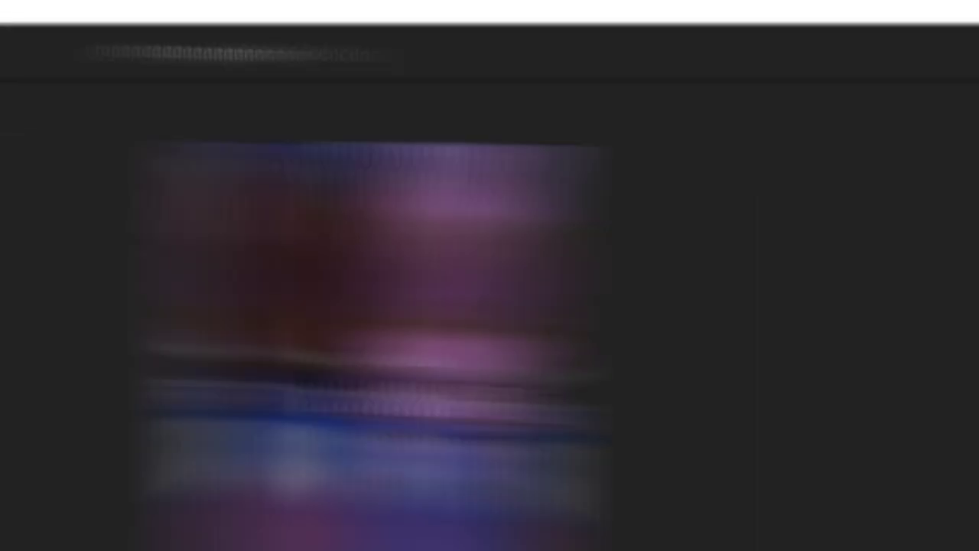
click(379, 46)
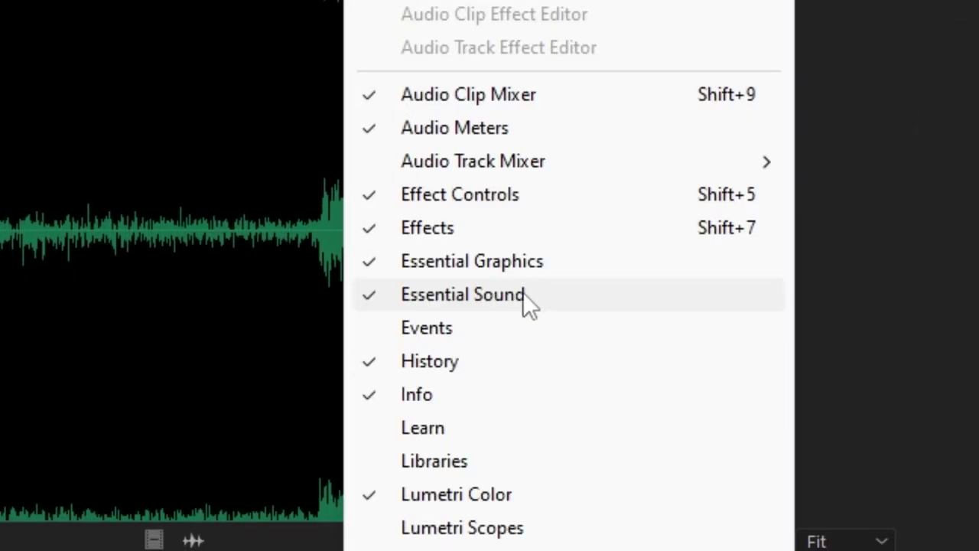
click(523, 537)
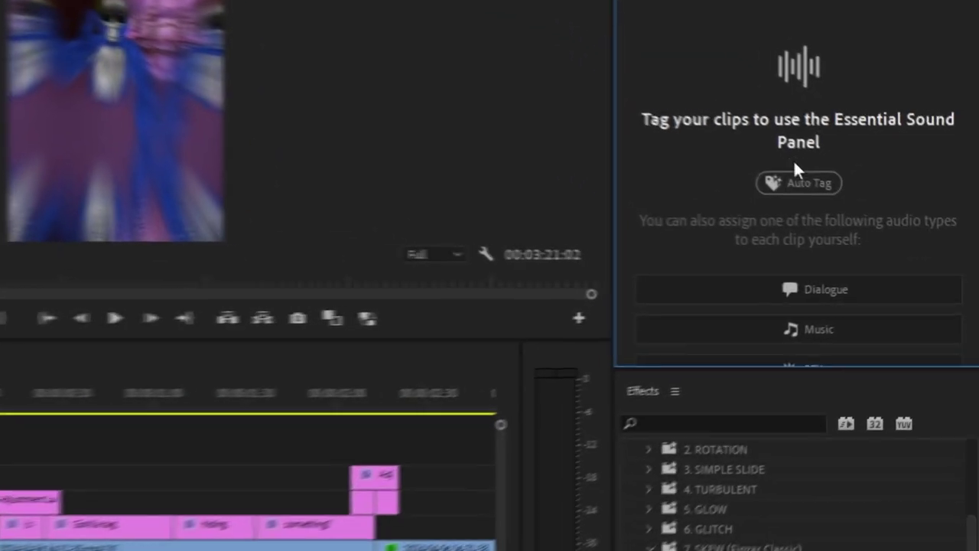
click(782, 330)
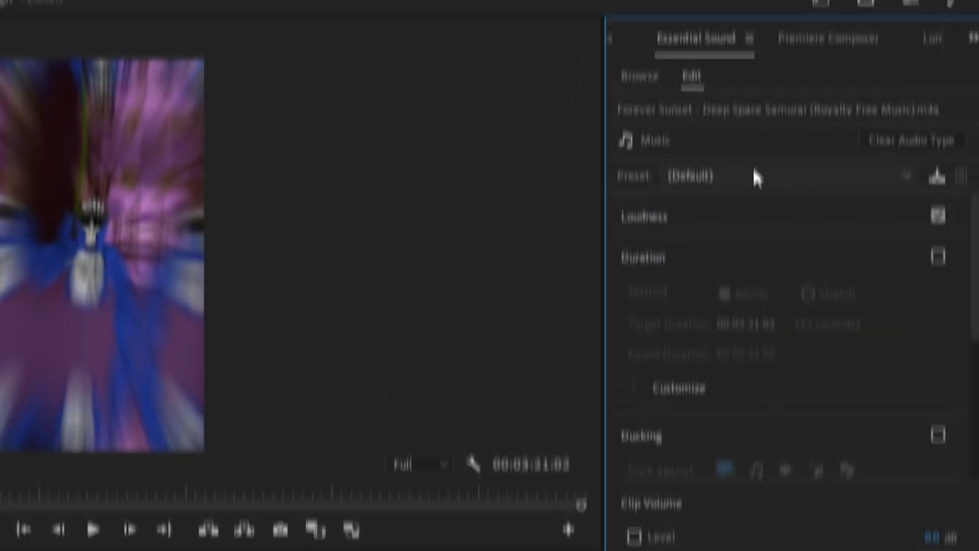
click(667, 182)
click(753, 225)
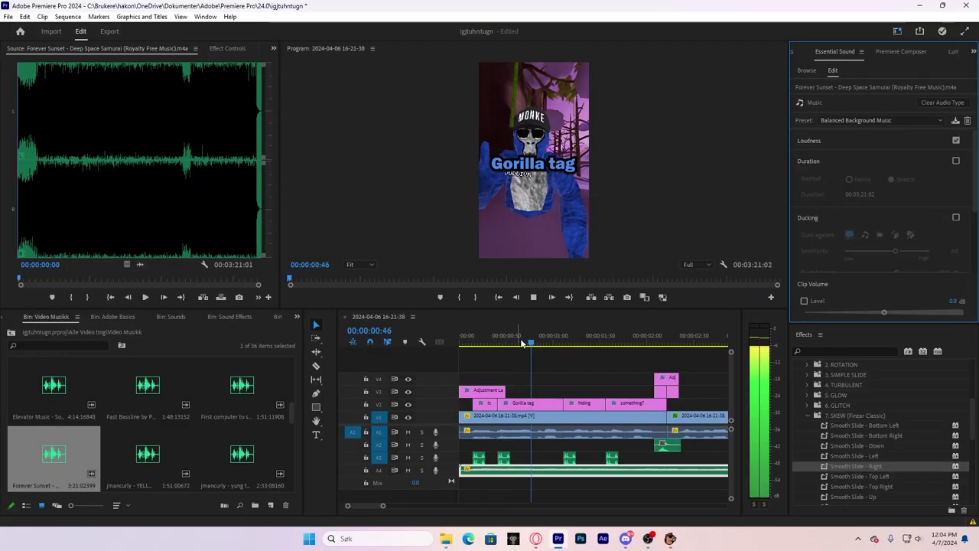
key(space)
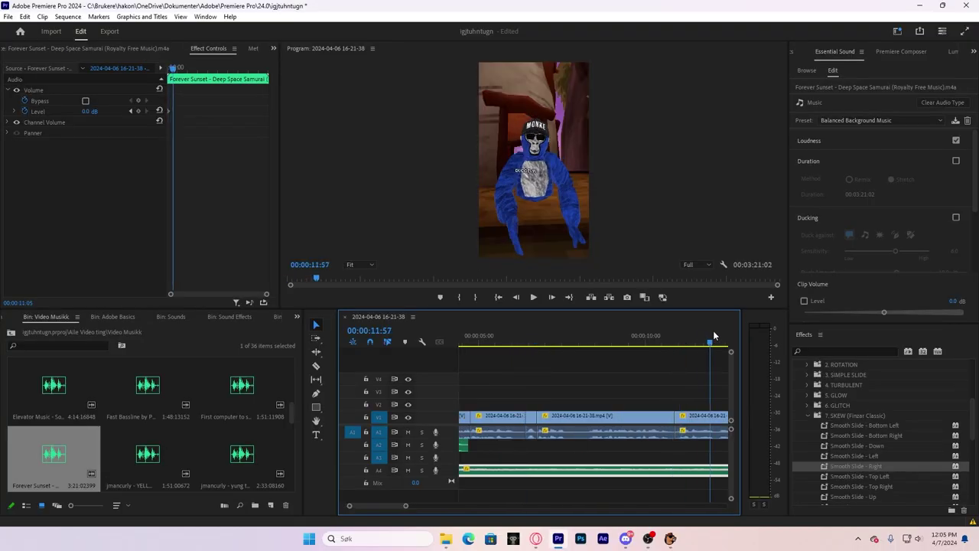
Split the background music on A4 at the end of the last video clip and delete the excess part
drag(713, 333, 590, 349)
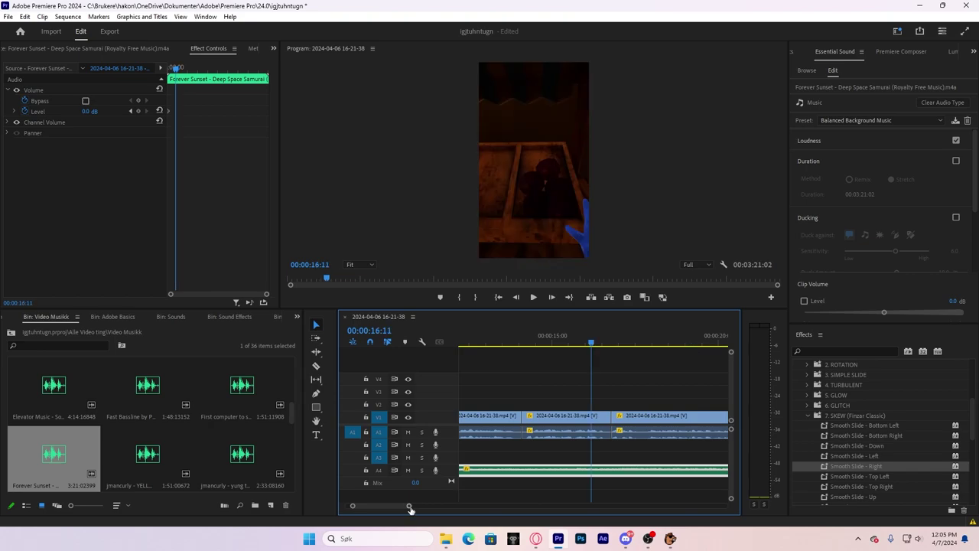
drag(407, 506, 456, 505)
click(650, 472)
key(v)
click(663, 473)
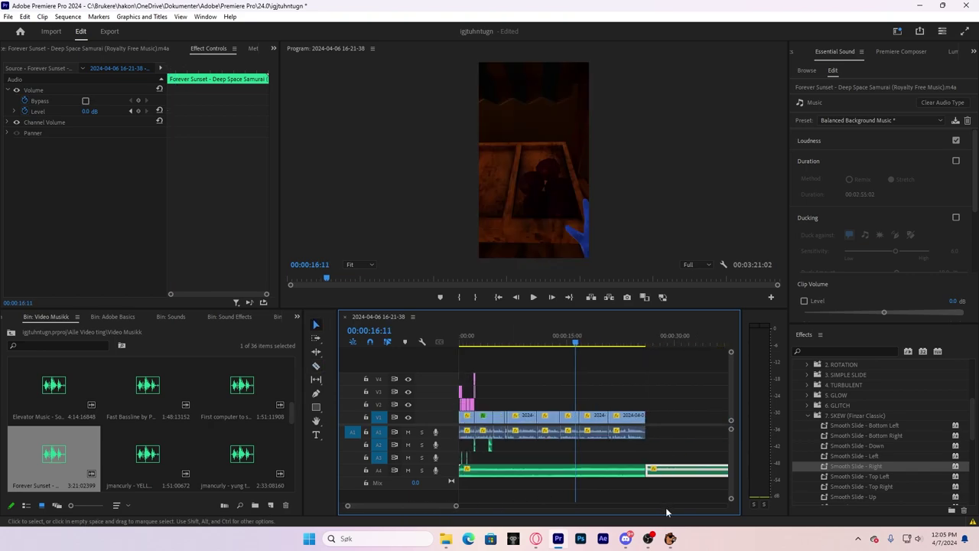
key(Delete)
click(671, 538)
click(683, 101)
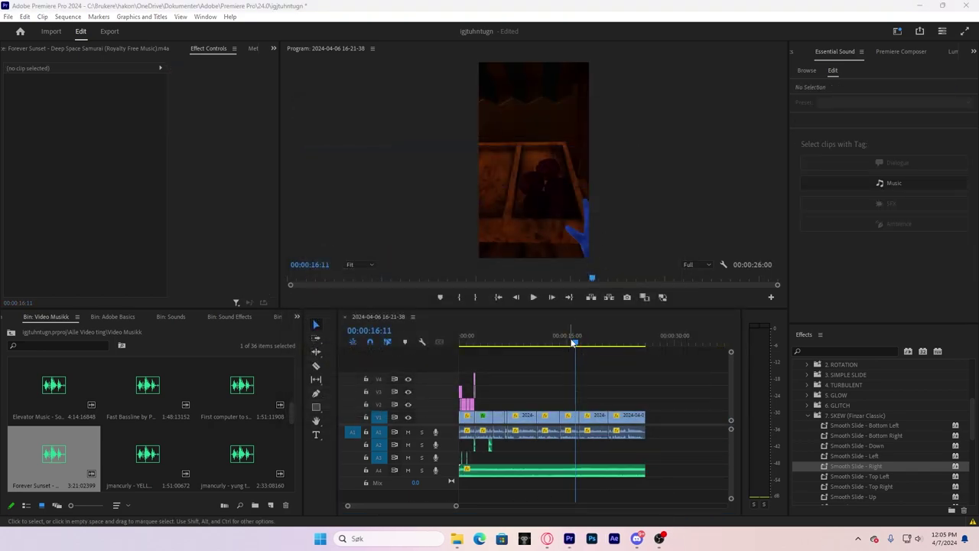